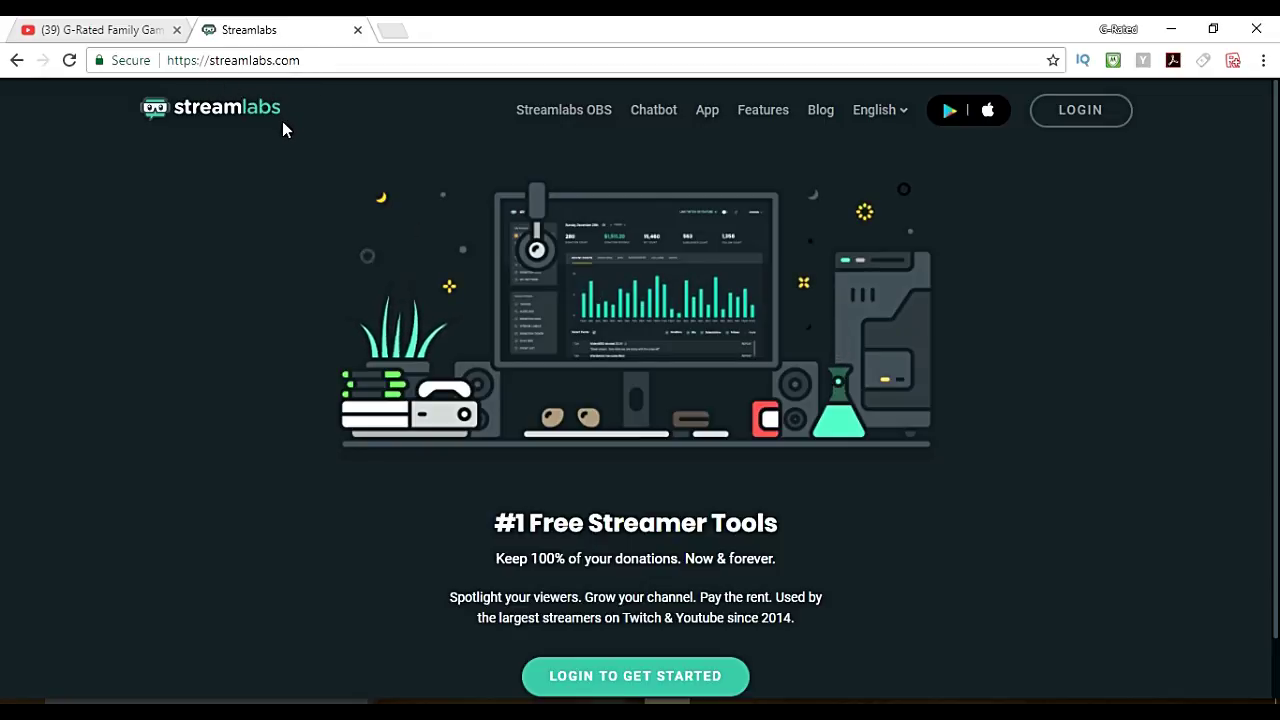
Step: Log in to Streamlabs through YouTube and allow Streamlabs access to the YouTube account
{"action": "left_click", "coordinate": [1064, 118]}
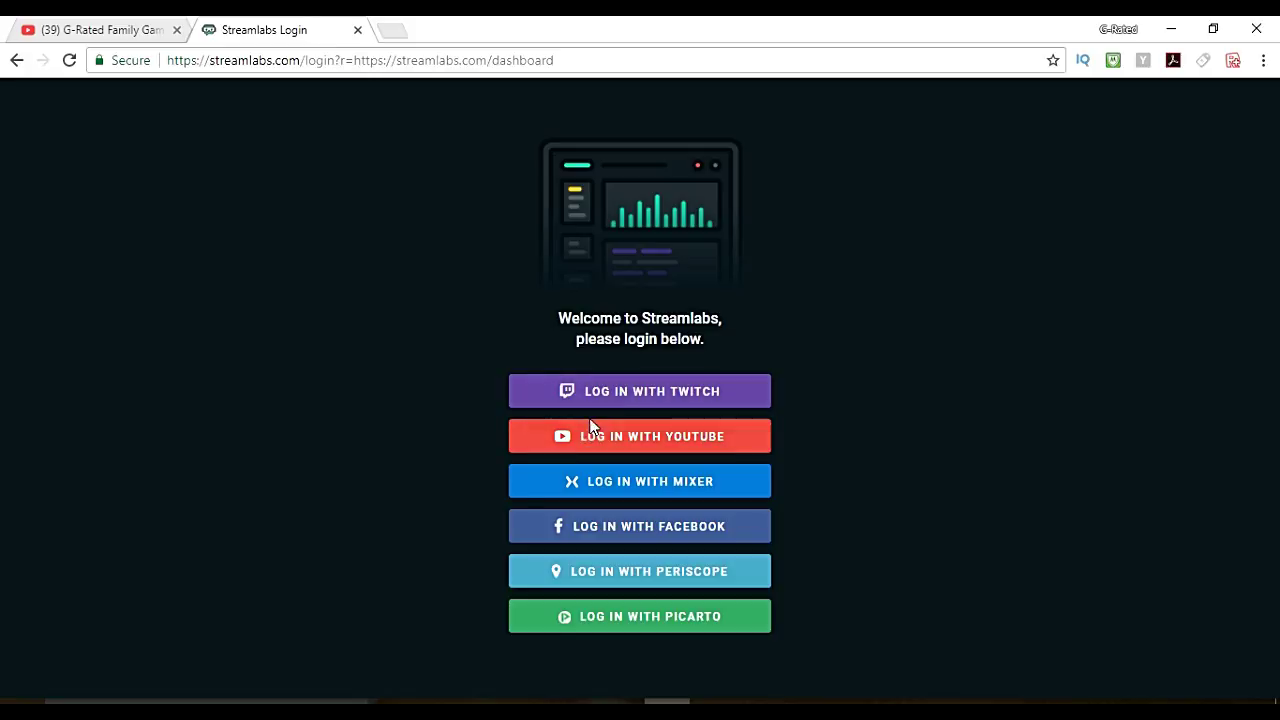
{"action": "left_click", "coordinate": [614, 437]}
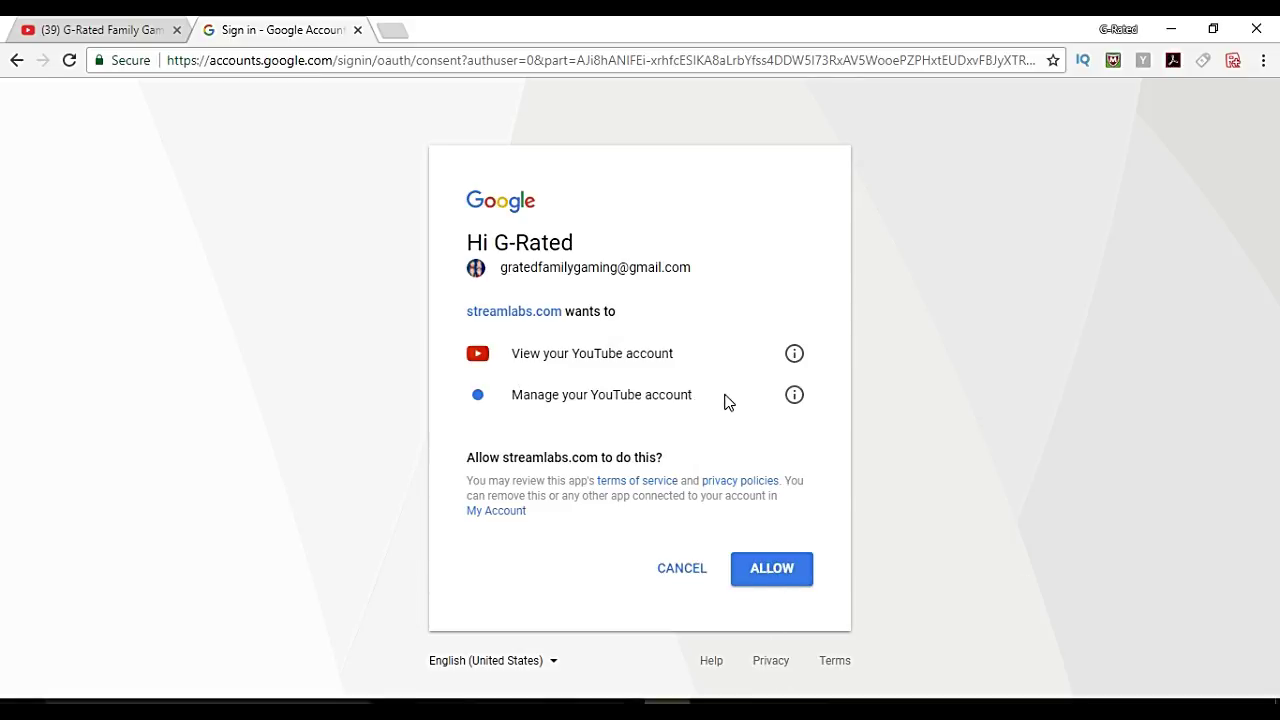
{"action": "left_click", "coordinate": [770, 584]}
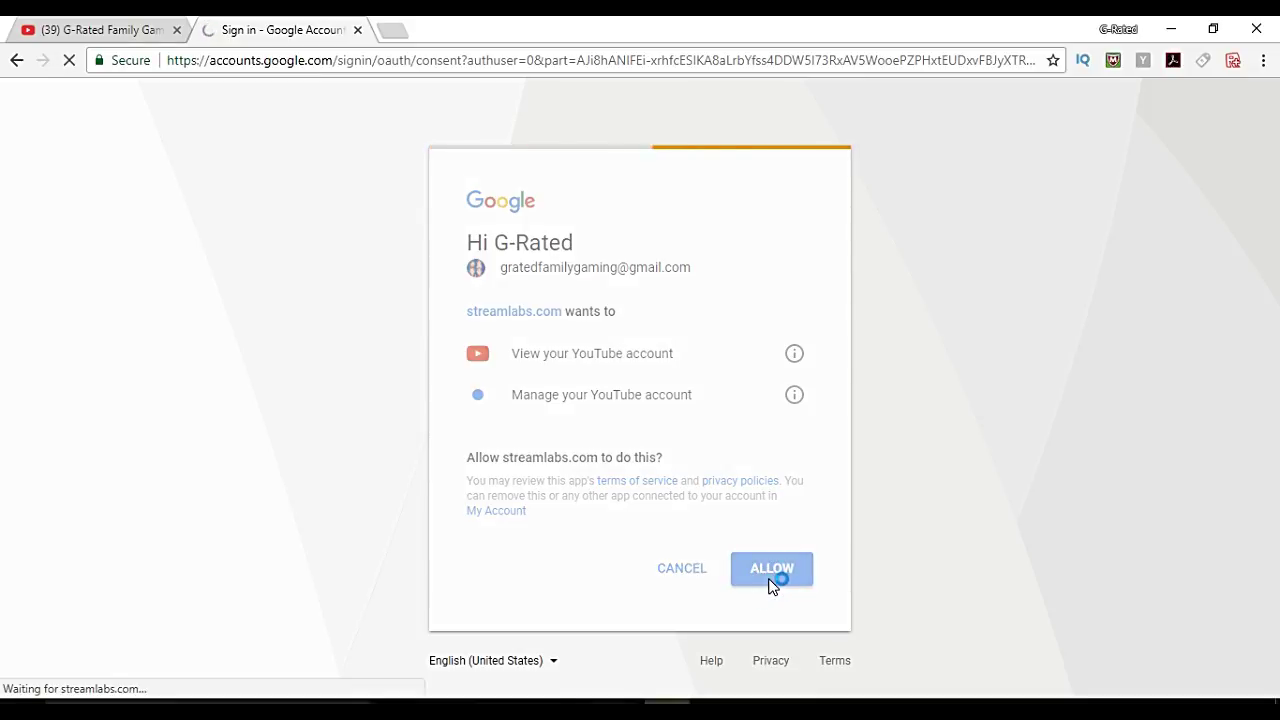
Step: Open the Chat Box widget settings from the dashboard's Widgets sidebar
{"action": "scroll", "coordinate": [491, 203], "scroll_direction": "down", "scroll_amount": 3}
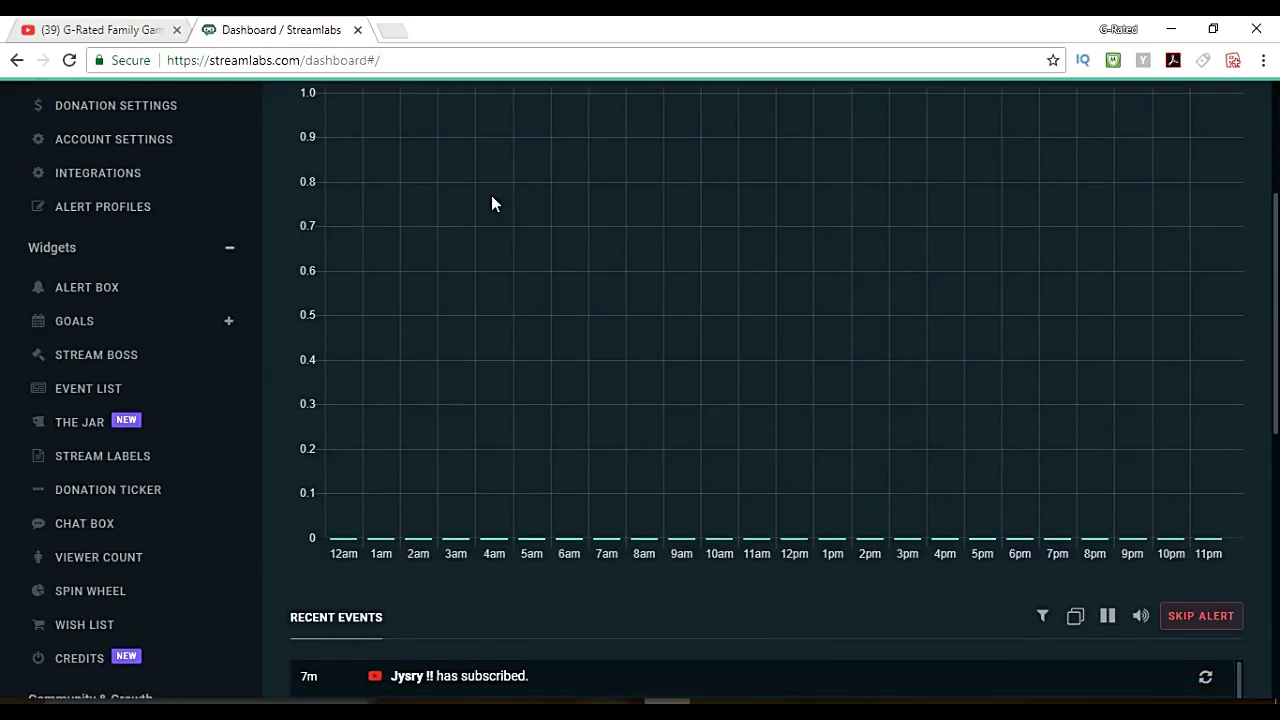
{"action": "scroll", "coordinate": [470, 210], "scroll_direction": "down", "scroll_amount": 1}
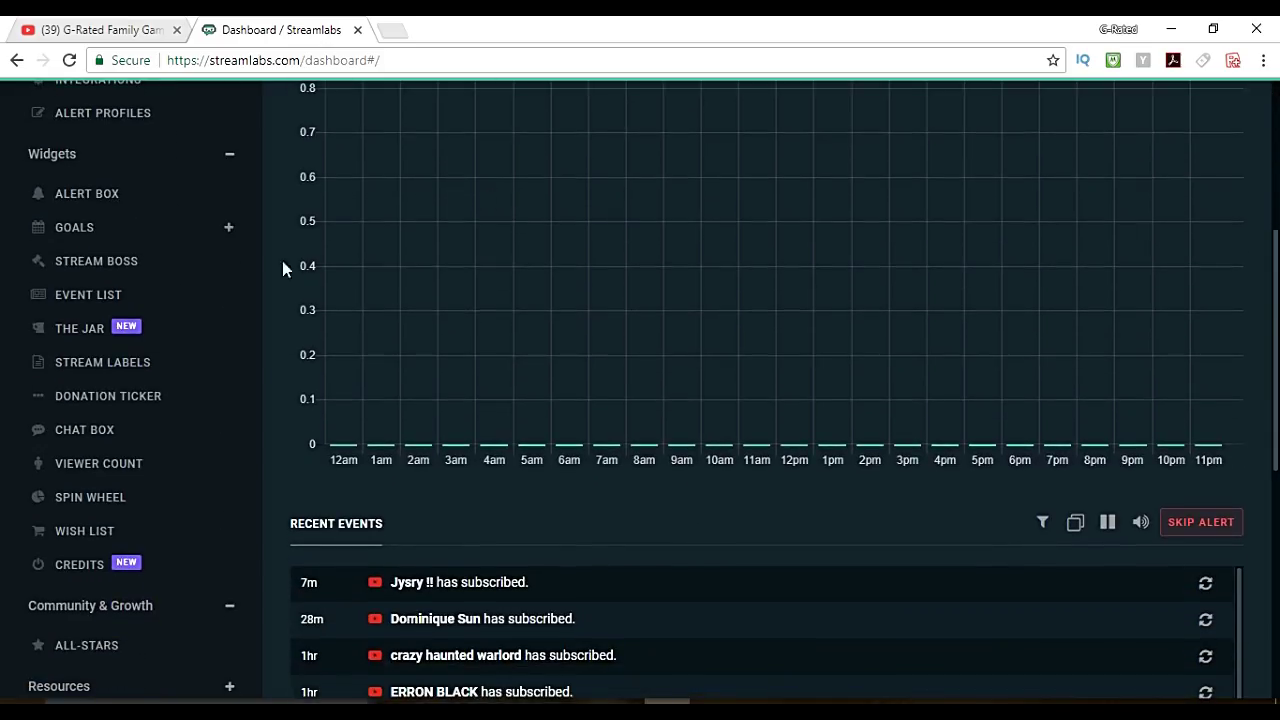
{"action": "left_click", "coordinate": [96, 432]}
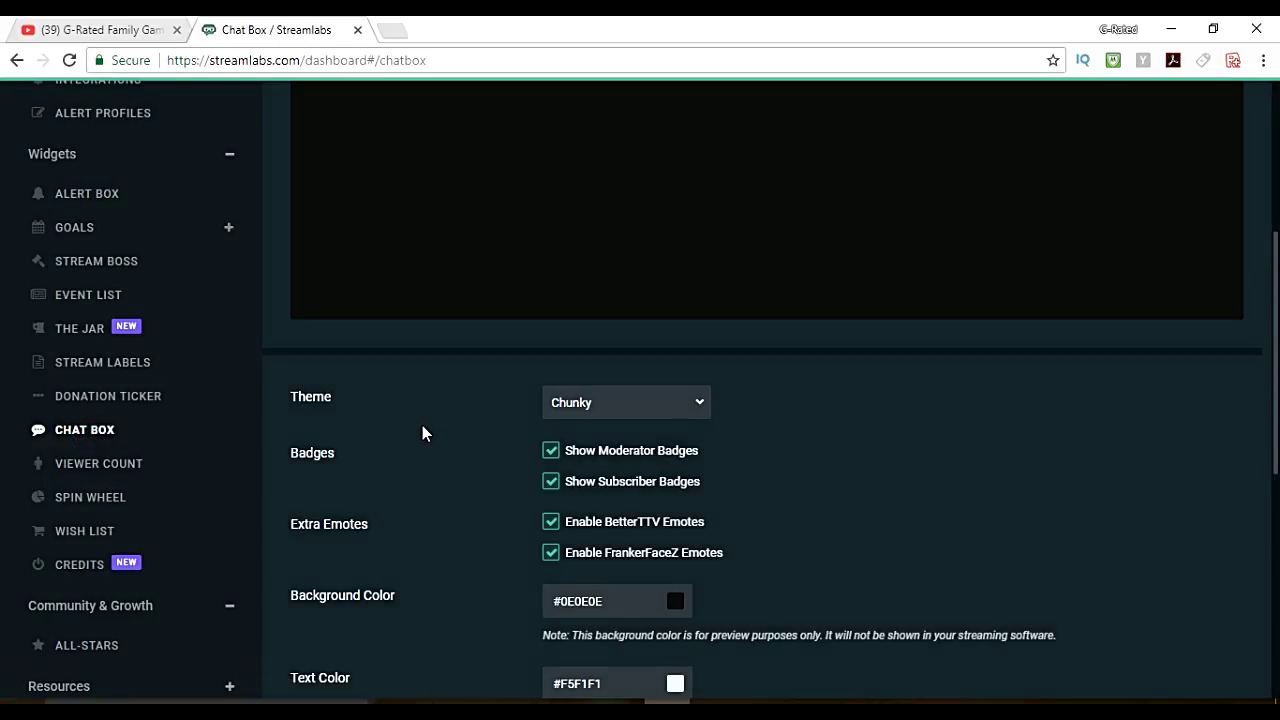
{"action": "scroll", "coordinate": [422, 425], "scroll_direction": "up", "scroll_amount": 3}
{"action": "scroll", "coordinate": [440, 428], "scroll_direction": "down", "scroll_amount": 2}
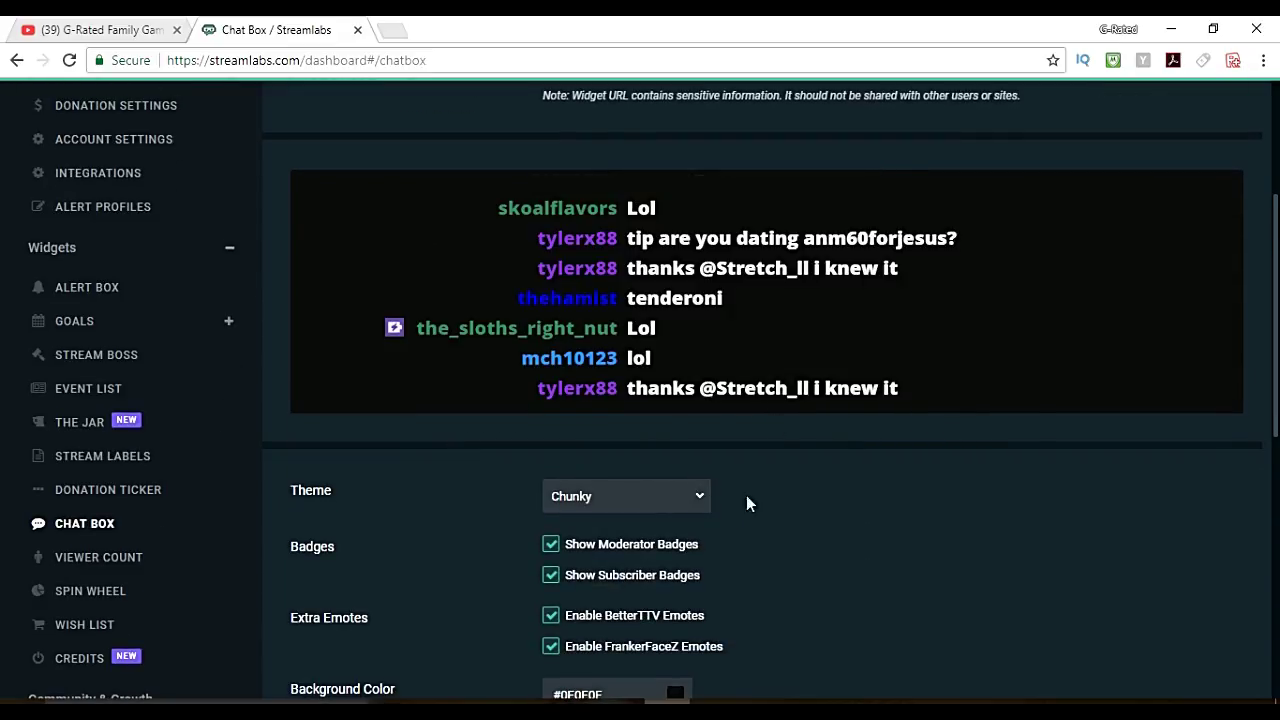
Step: Preview the Clean, Boxed, Twitch and Old School chat themes, then return to Chunky
{"action": "left_click", "coordinate": [697, 503]}
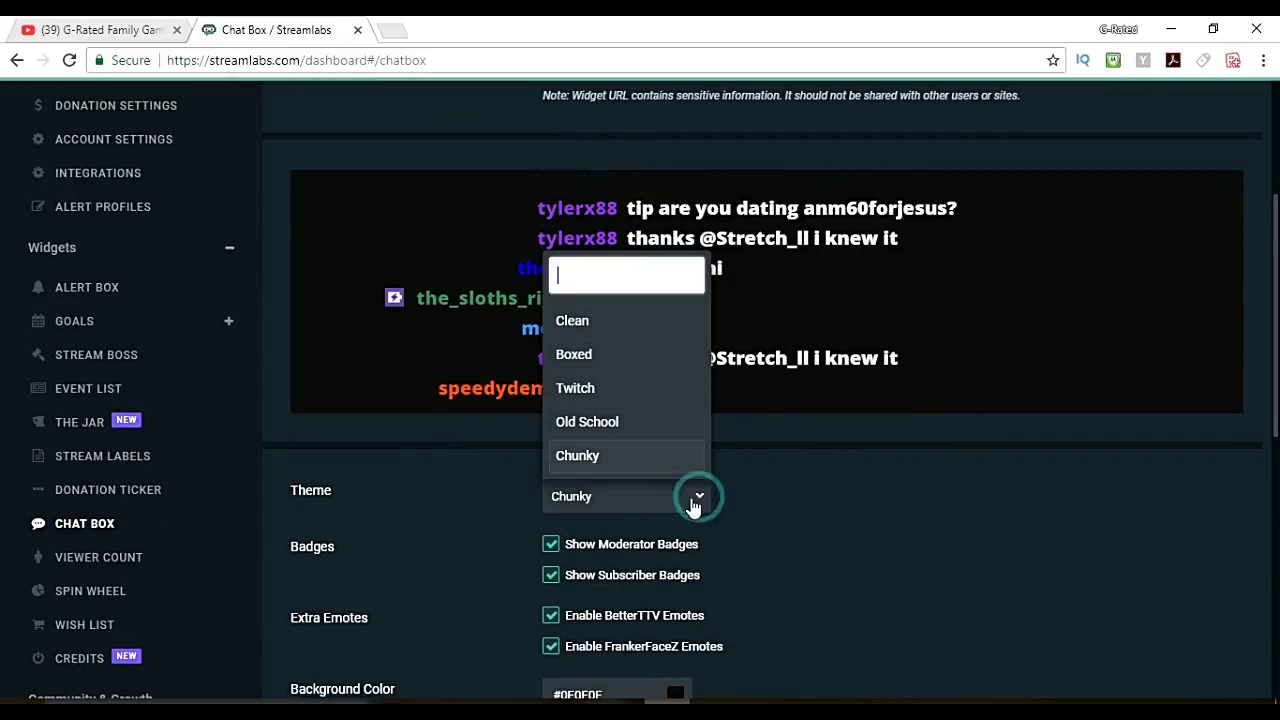
{"action": "left_click", "coordinate": [576, 322]}
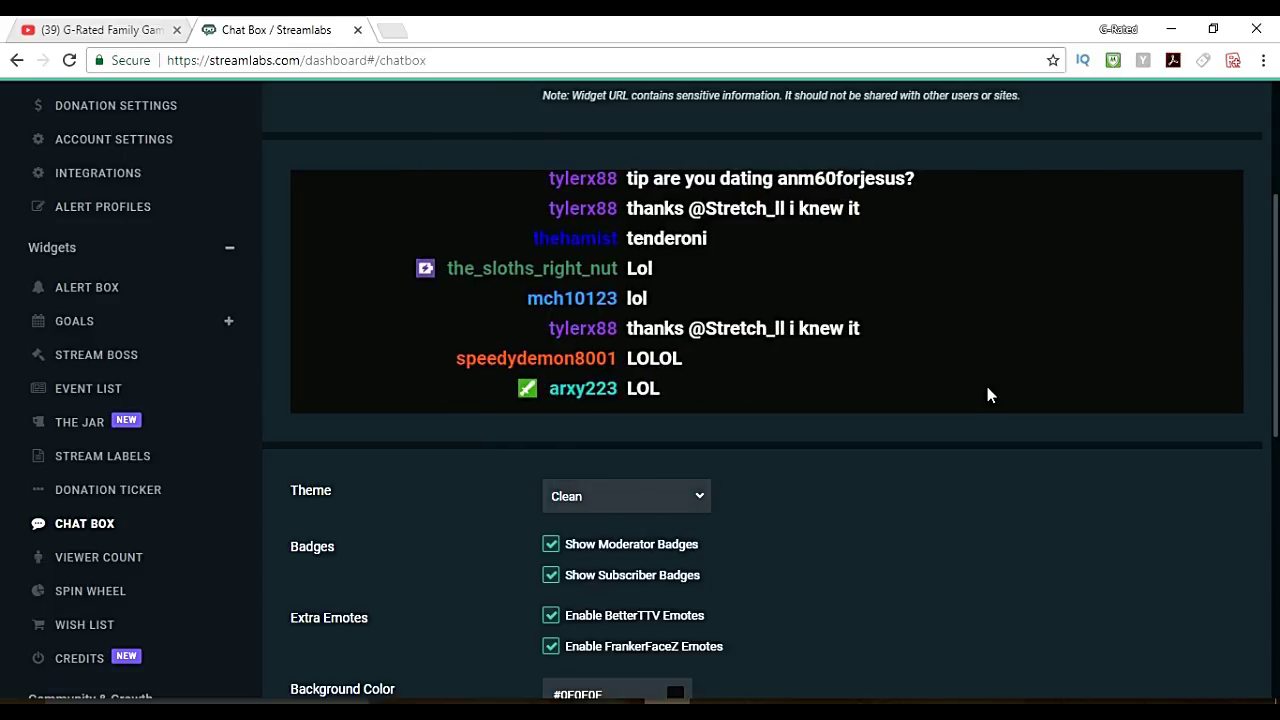
{"action": "left_click", "coordinate": [697, 500]}
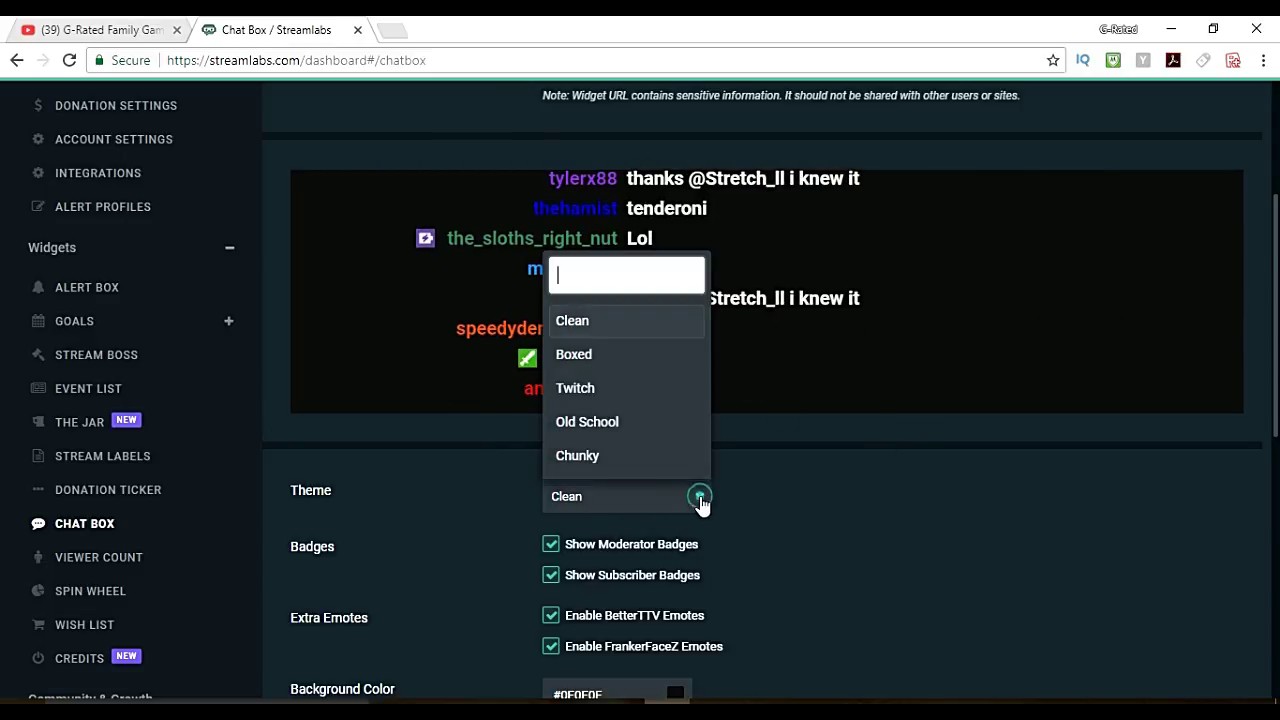
{"action": "left_click", "coordinate": [601, 360]}
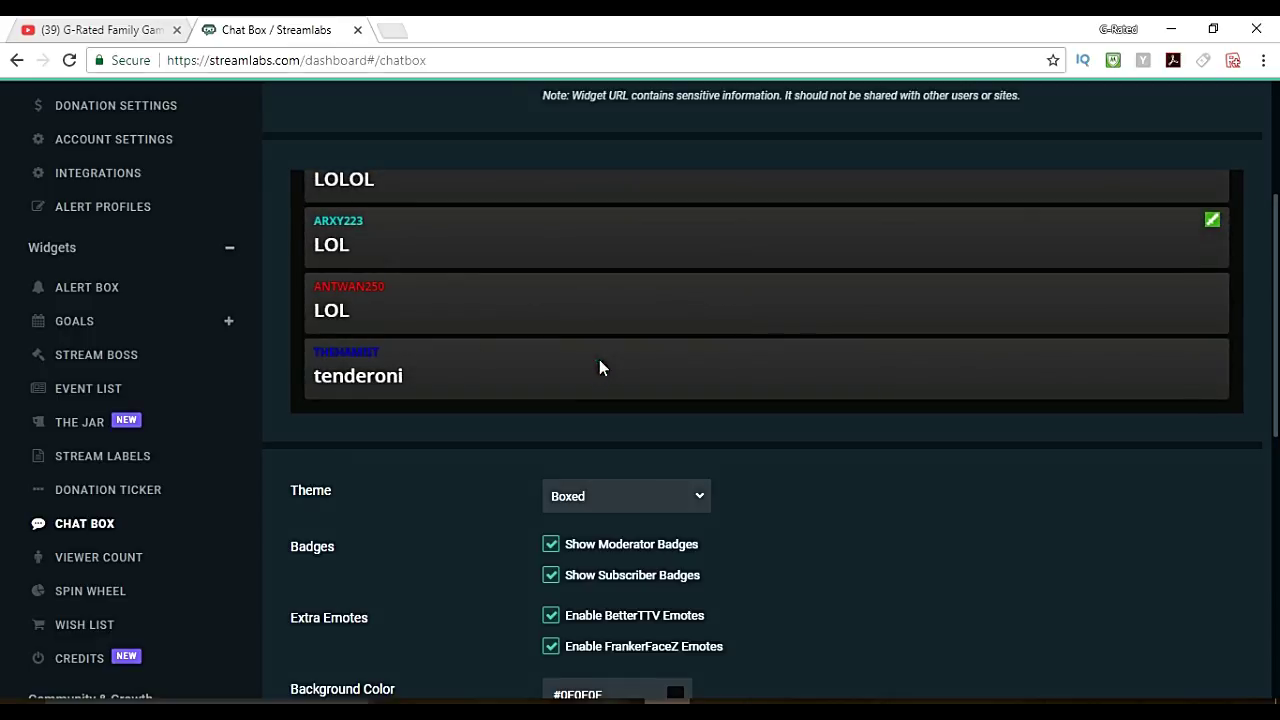
{"action": "left_click", "coordinate": [705, 495]}
{"action": "left_click", "coordinate": [650, 390]}
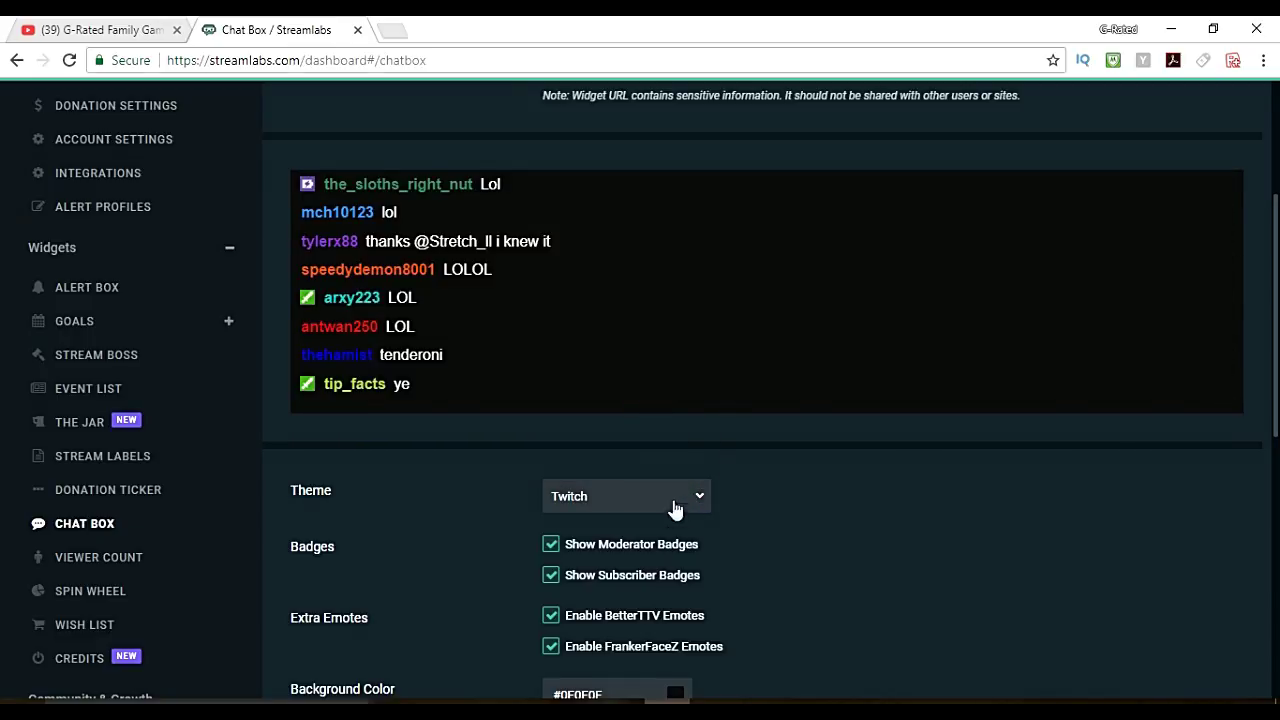
{"action": "left_click", "coordinate": [693, 510]}
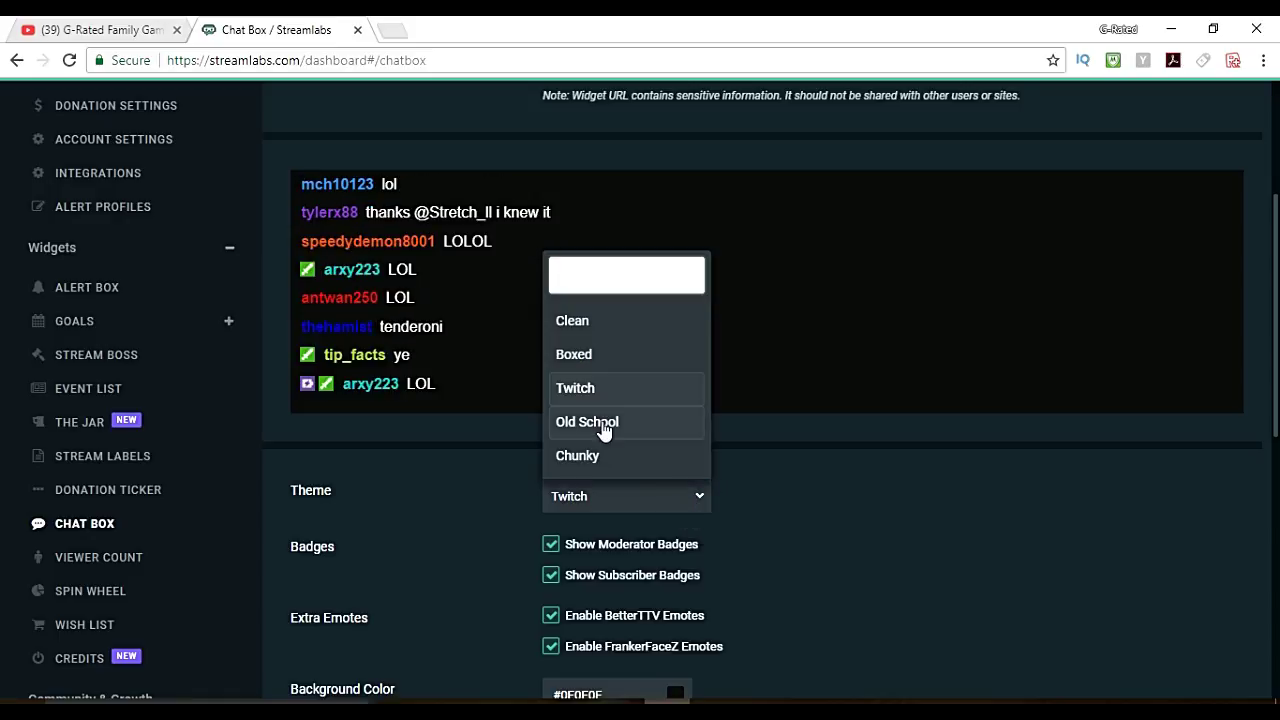
{"action": "left_click", "coordinate": [603, 421]}
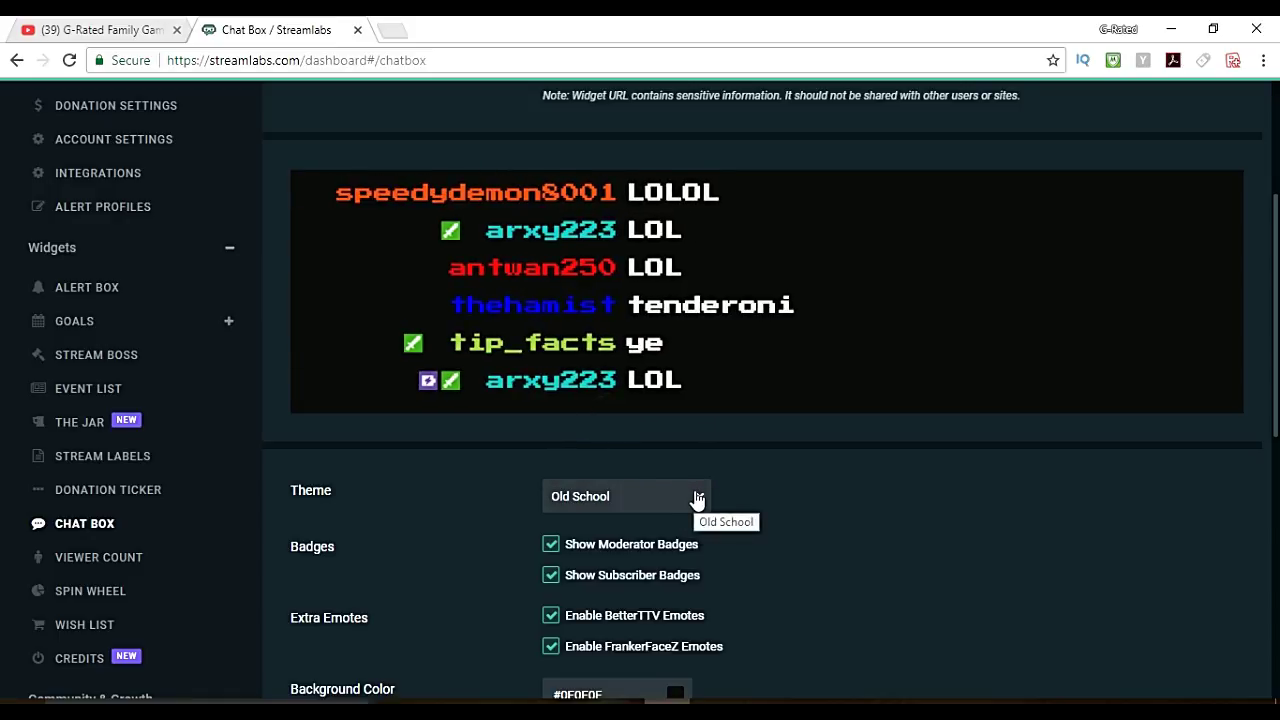
{"action": "left_click", "coordinate": [693, 494]}
{"action": "left_click", "coordinate": [617, 458]}
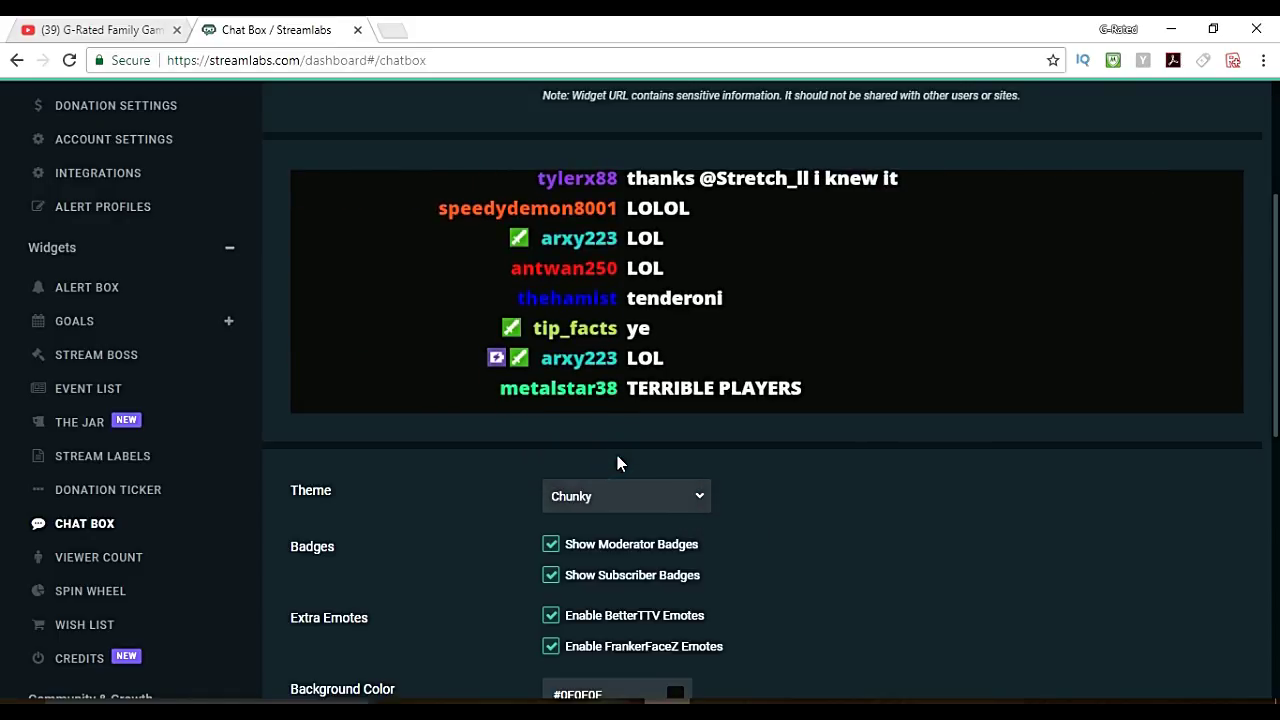
{"action": "left_click", "coordinate": [700, 503]}
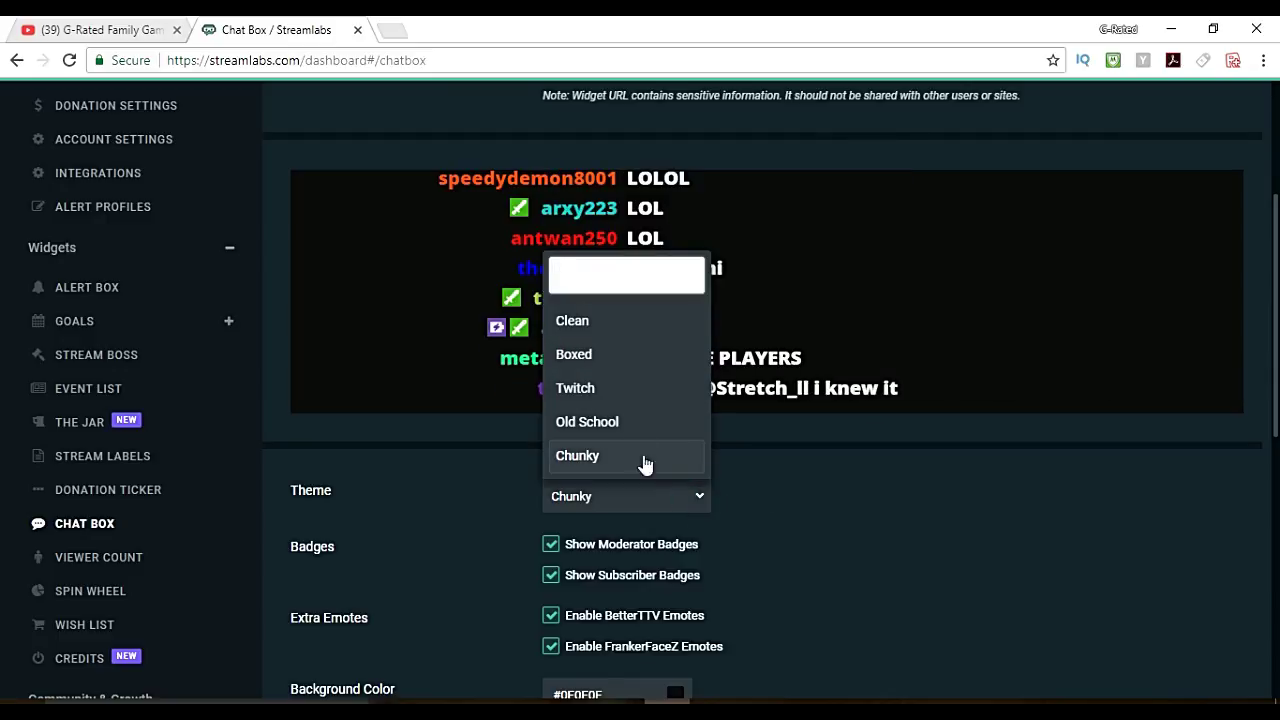
Step: Keep the Chunky theme, leave moderator badges on, and toggle subscriber badges
{"action": "left_click", "coordinate": [792, 485]}
{"action": "scroll", "coordinate": [900, 510], "scroll_direction": "down", "scroll_amount": 4}
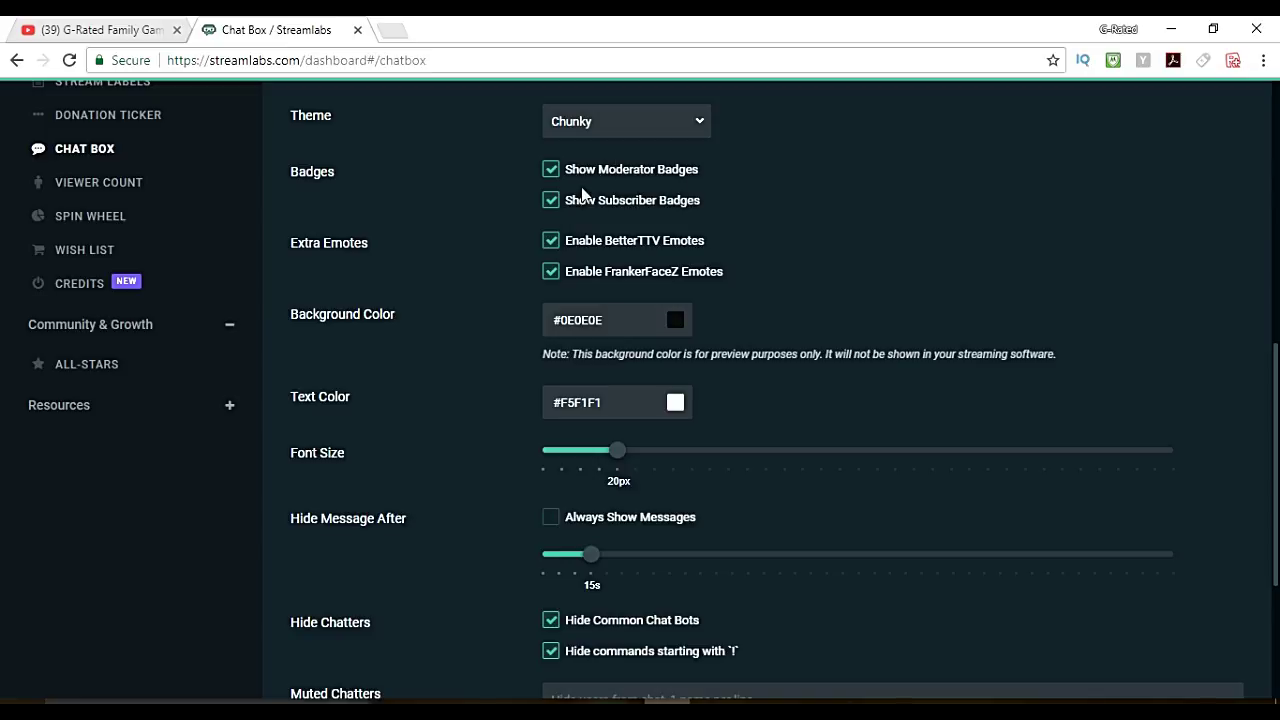
{"action": "left_click", "coordinate": [550, 171]}
{"action": "left_click", "coordinate": [550, 171]}
{"action": "left_click", "coordinate": [550, 202]}
Step: Set the preview background colour to red, then to near-black #171616
{"action": "scroll", "coordinate": [787, 325], "scroll_direction": "down", "scroll_amount": 1}
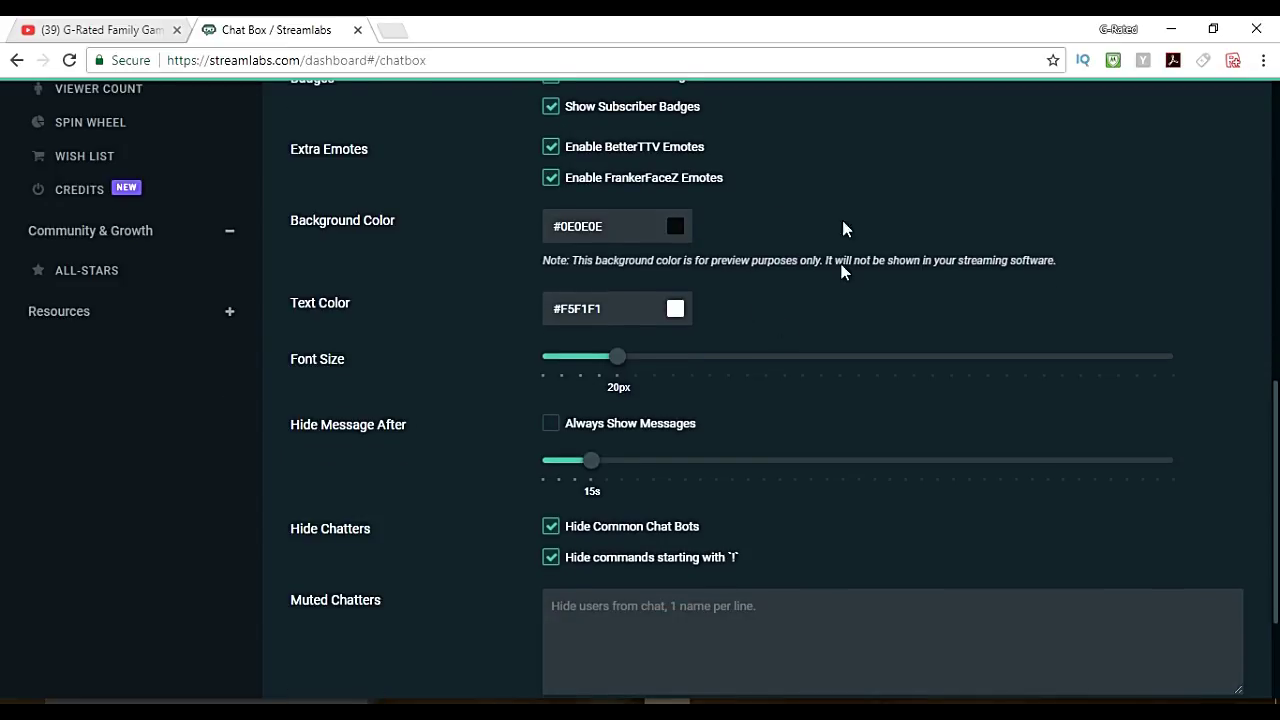
{"action": "left_click", "coordinate": [675, 227]}
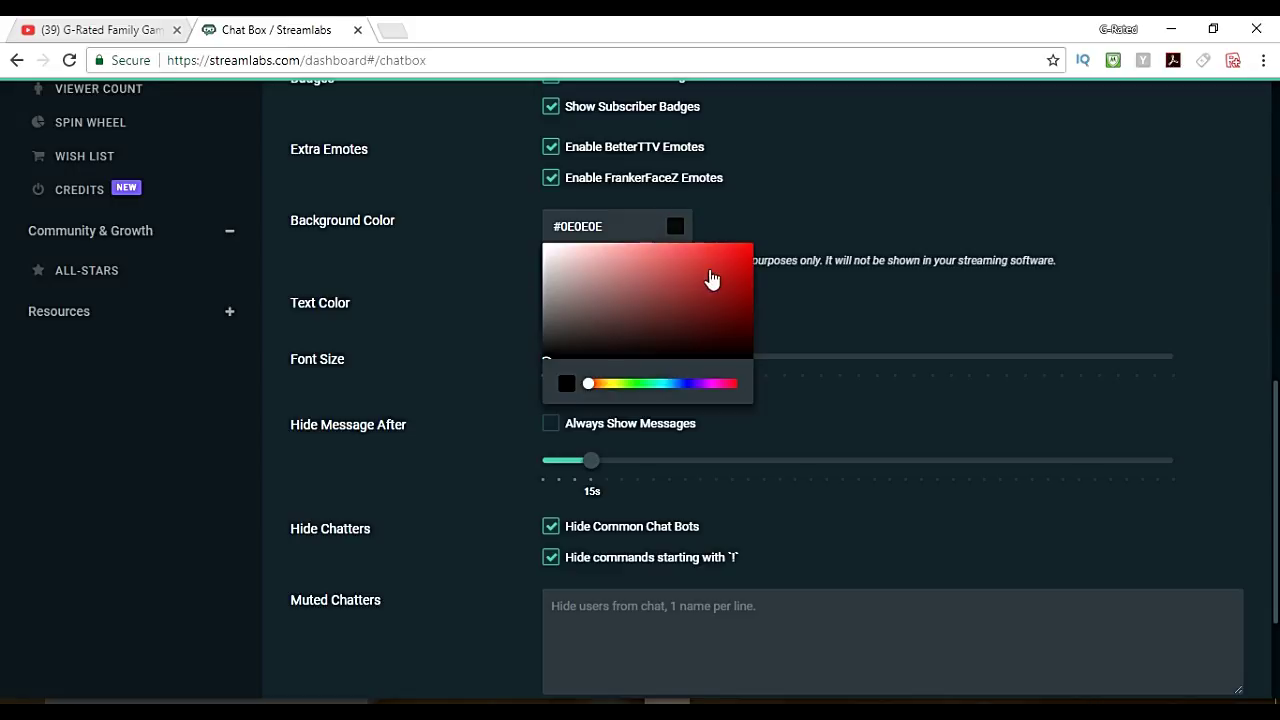
{"action": "left_click", "coordinate": [720, 256]}
{"action": "scroll", "coordinate": [876, 230], "scroll_direction": "up", "scroll_amount": 5}
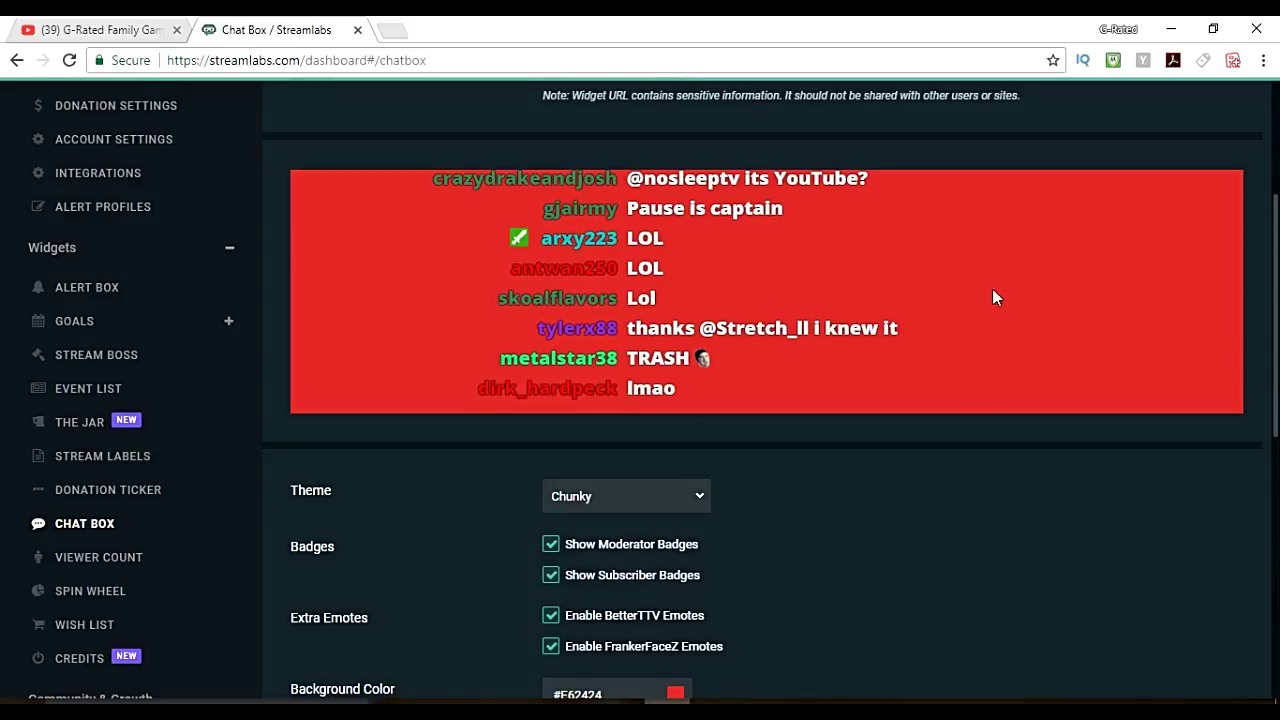
{"action": "scroll", "coordinate": [1027, 254], "scroll_direction": "down", "scroll_amount": 5}
{"action": "scroll", "coordinate": [800, 300], "scroll_direction": "down", "scroll_amount": 1}
{"action": "scroll", "coordinate": [550, 357], "scroll_direction": "up", "scroll_amount": 1}
{"action": "left_click", "coordinate": [549, 350]}
{"action": "left_click", "coordinate": [481, 392]}
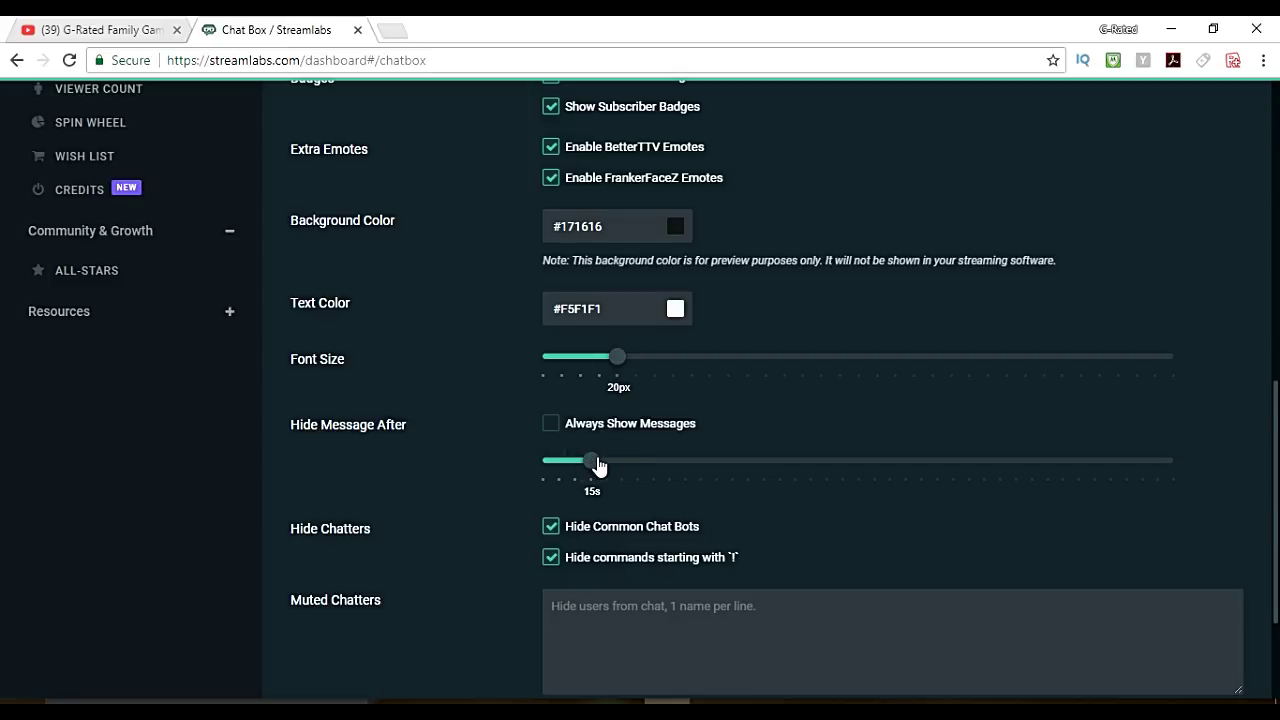
Step: Set Hide Message After to 20 seconds, trying Always Show Messages briefly
{"action": "mouse_move", "coordinate": [597, 465]}
{"action": "left_mouse_down"}
{"action": "mouse_move", "coordinate": [763, 470]}
{"action": "mouse_move", "coordinate": [592, 462]}
{"action": "left_mouse_up"}
{"action": "mouse_move", "coordinate": [670, 479]}
{"action": "left_mouse_down"}
{"action": "mouse_move", "coordinate": [1195, 469]}
{"action": "mouse_move", "coordinate": [617, 465]}
{"action": "mouse_move", "coordinate": [607, 495]}
{"action": "mouse_move", "coordinate": [561, 486]}
{"action": "mouse_move", "coordinate": [607, 495]}
{"action": "left_mouse_up"}
{"action": "left_click", "coordinate": [552, 425]}
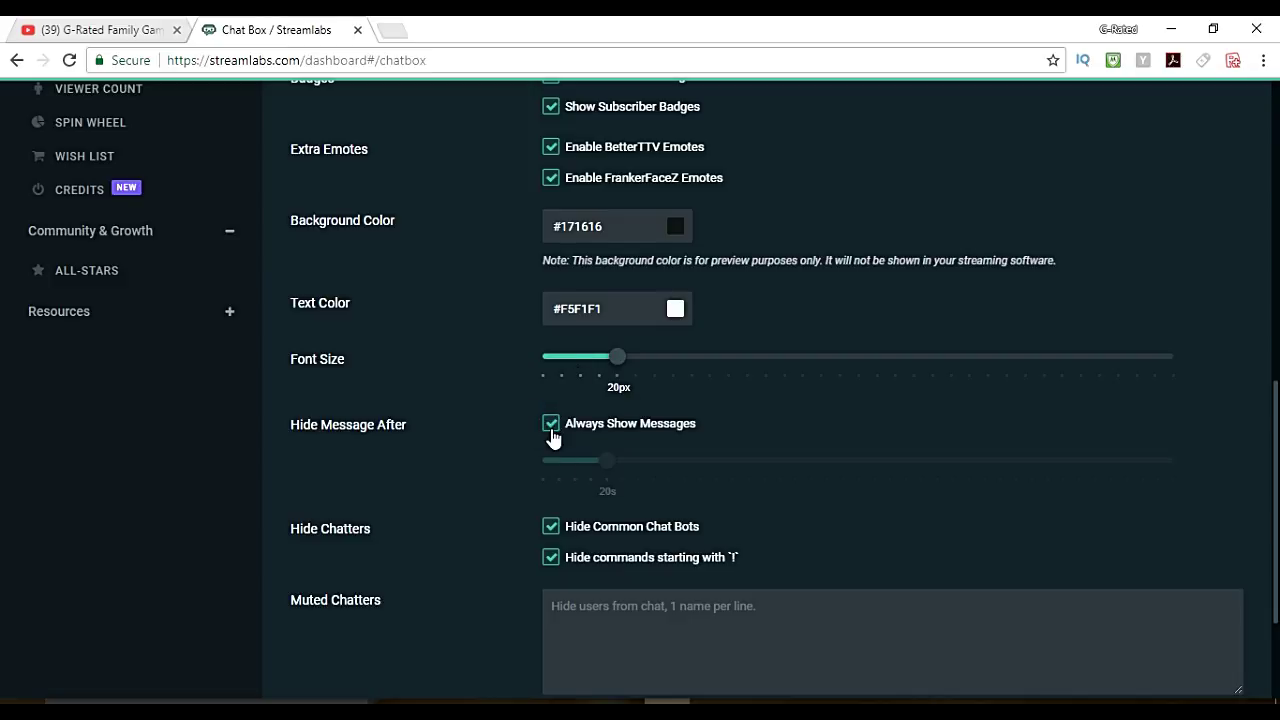
{"action": "left_click", "coordinate": [551, 426]}
{"action": "scroll", "coordinate": [481, 463], "scroll_direction": "down", "scroll_amount": 3}
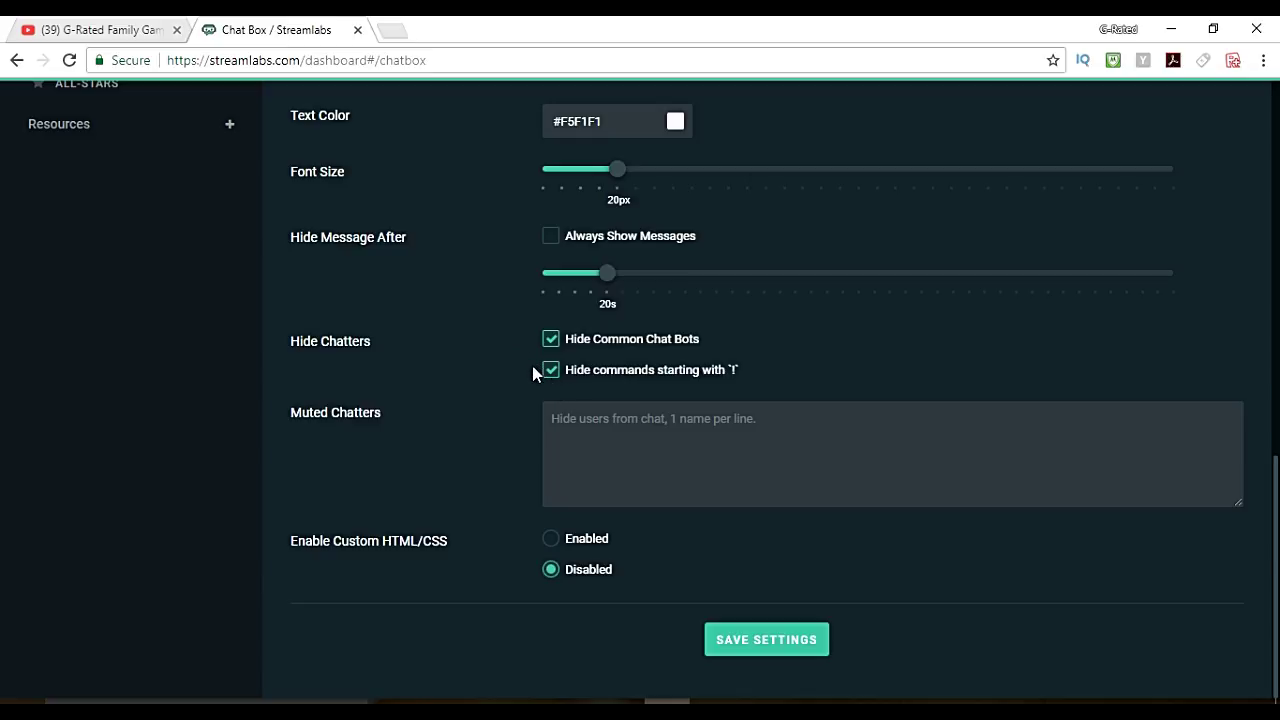
{"action": "left_click", "coordinate": [586, 424]}
Step: Save the Chat Box settings with Custom HTML/CSS left disabled
{"action": "scroll", "coordinate": [483, 470], "scroll_direction": "down", "scroll_amount": 1}
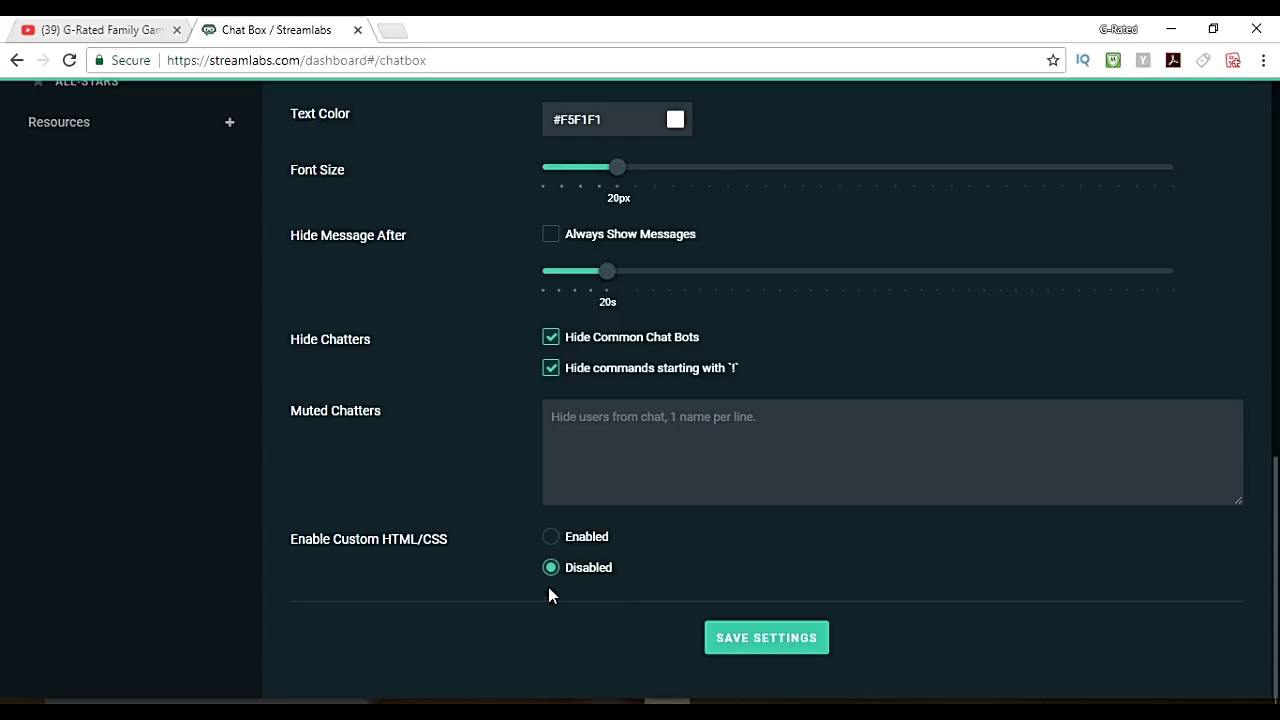
{"action": "left_click", "coordinate": [548, 540]}
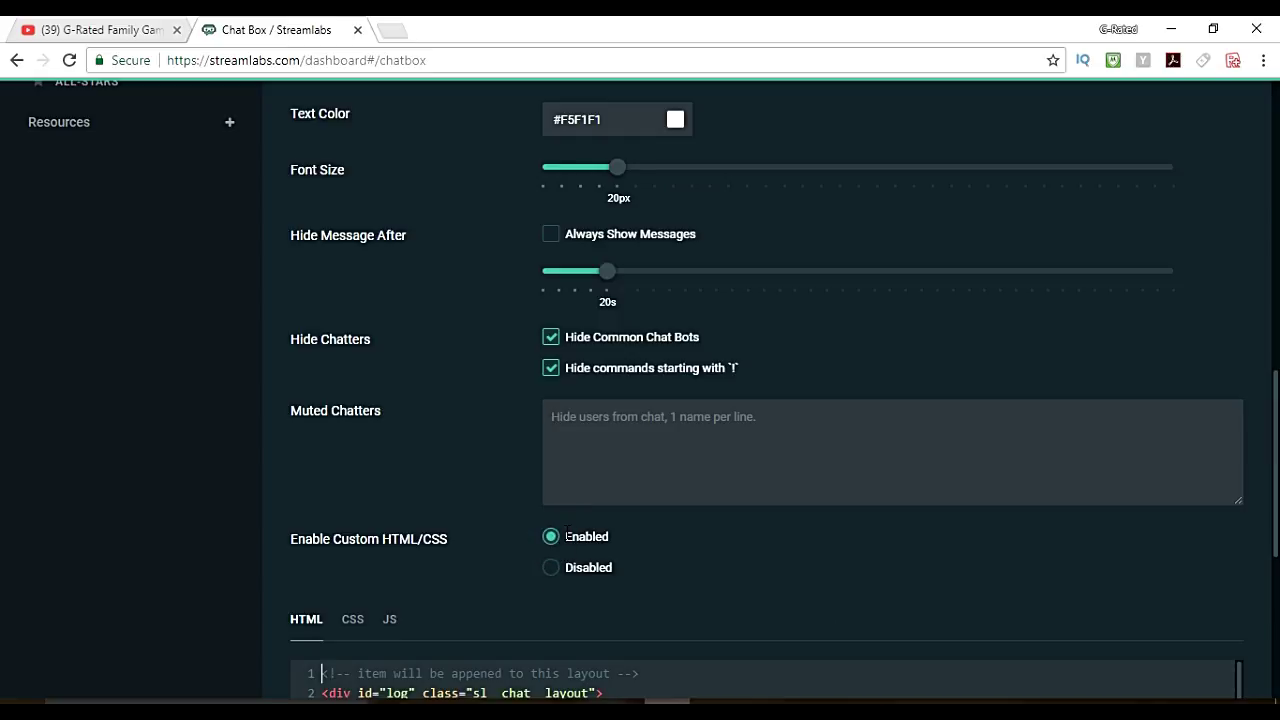
{"action": "left_click", "coordinate": [551, 569]}
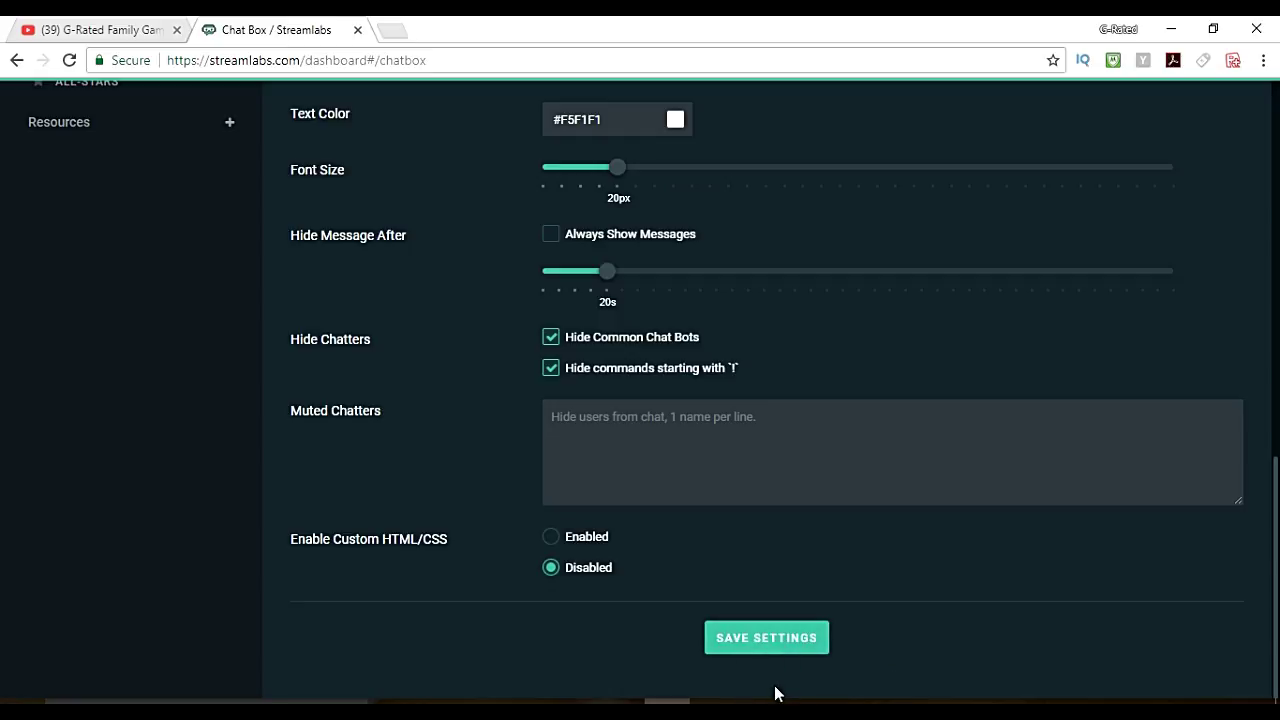
{"action": "left_click", "coordinate": [746, 650]}
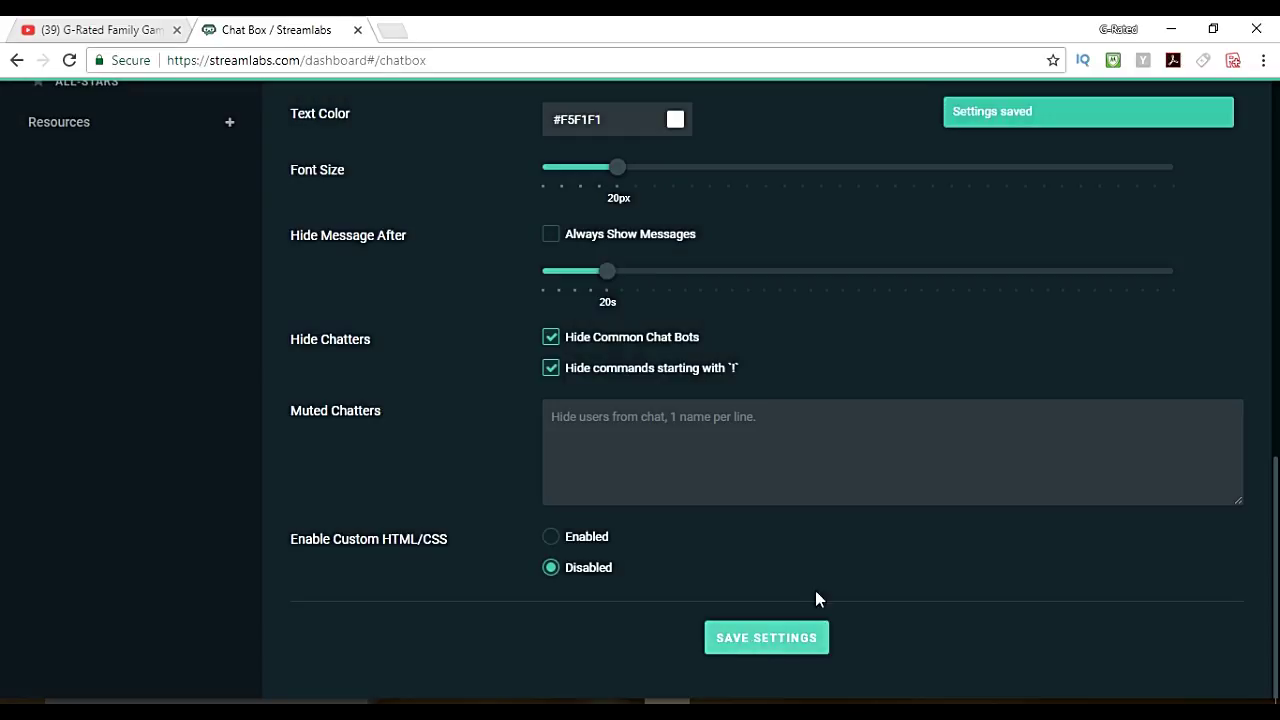
Step: Copy the chat widget URL, switch to OBS Studio, and hide the Tip Jar source
{"action": "scroll", "coordinate": [826, 551], "scroll_direction": "up", "scroll_amount": 2}
{"action": "scroll", "coordinate": [807, 300], "scroll_direction": "up", "scroll_amount": 10}
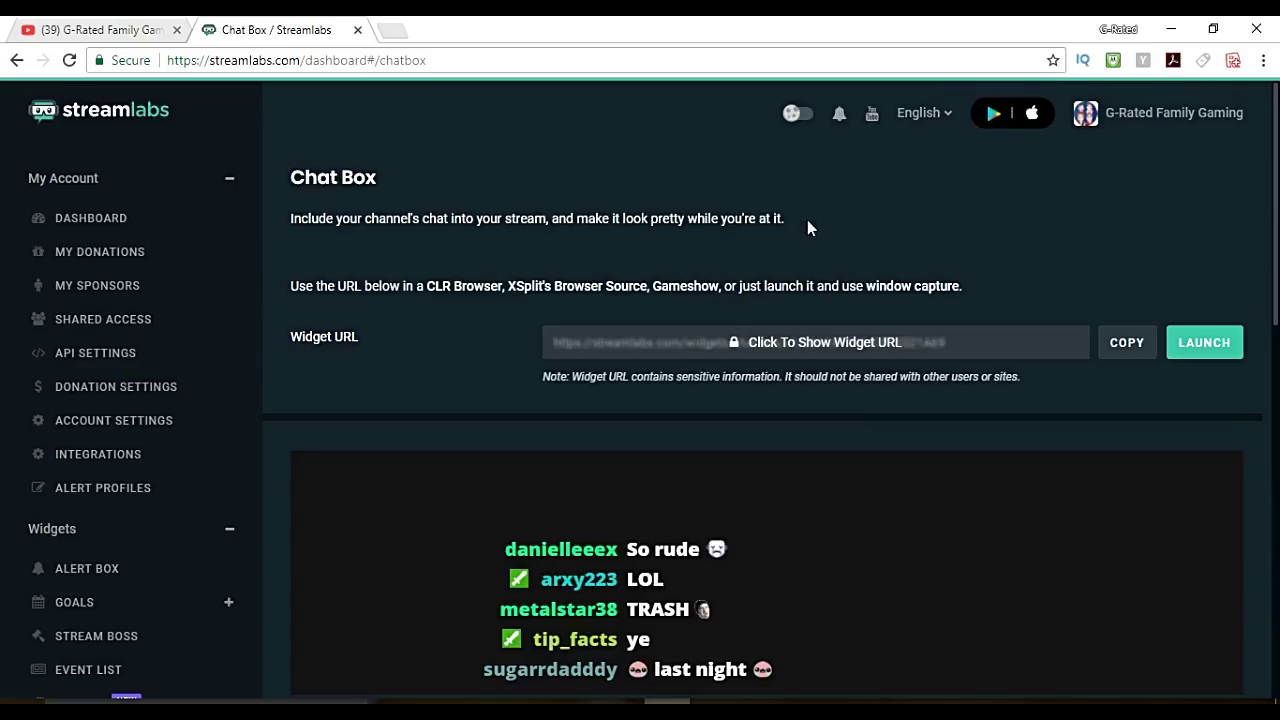
{"action": "left_click", "coordinate": [1132, 350]}
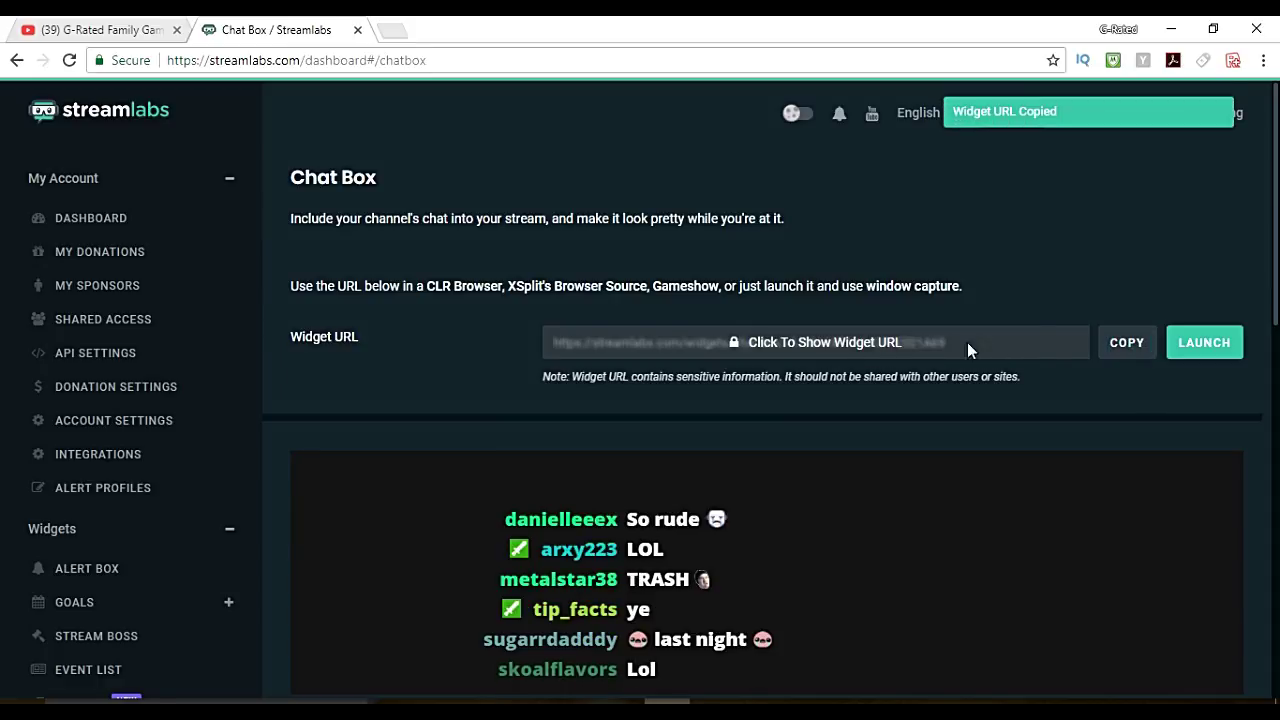
{"action": "left_click", "coordinate": [1127, 350]}
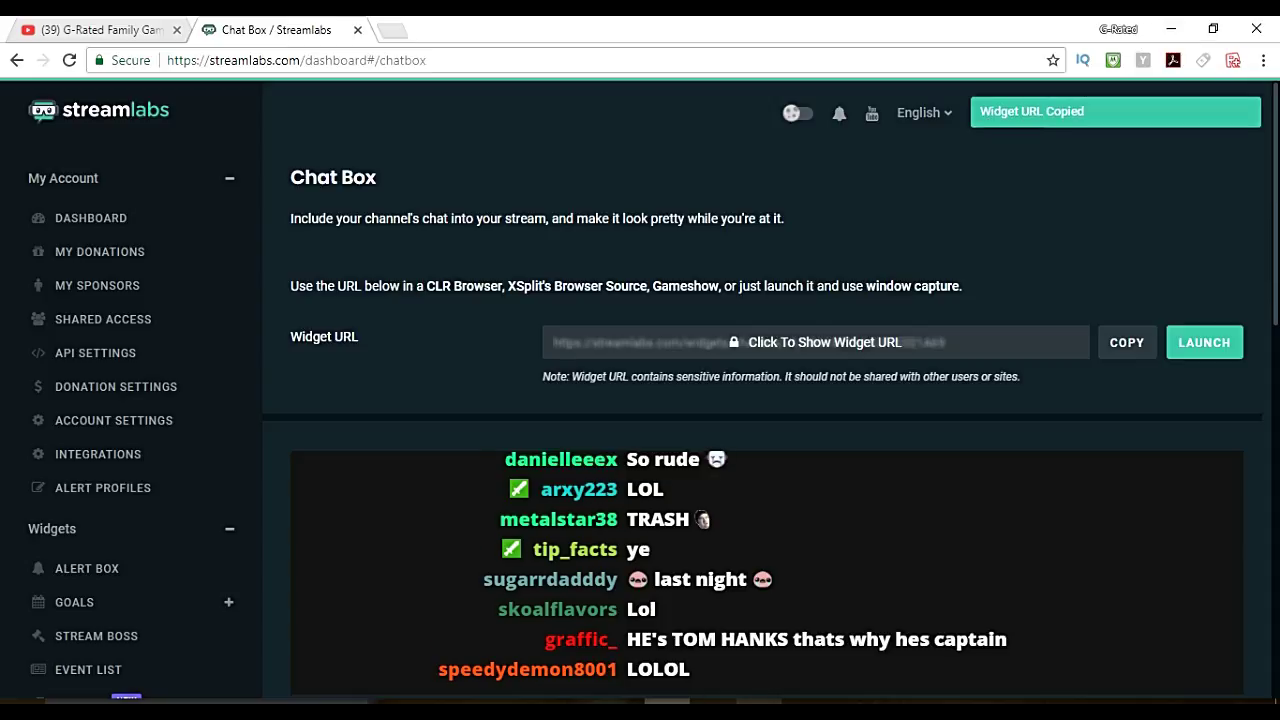
{"action": "key", "text": "alt+Tab"}
{"action": "left_click", "coordinate": [276, 539]}
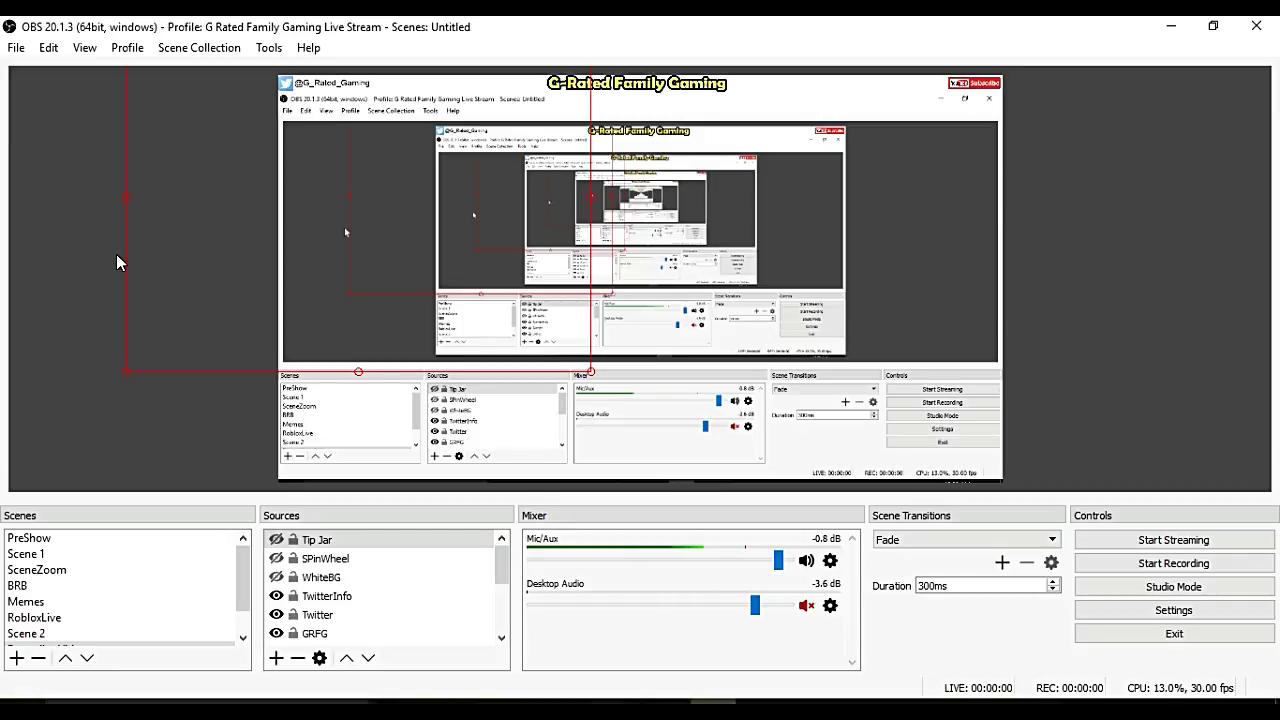
Step: Bring up OBS Studio's list of addable source types, then dismiss it
{"action": "left_click", "coordinate": [276, 658]}
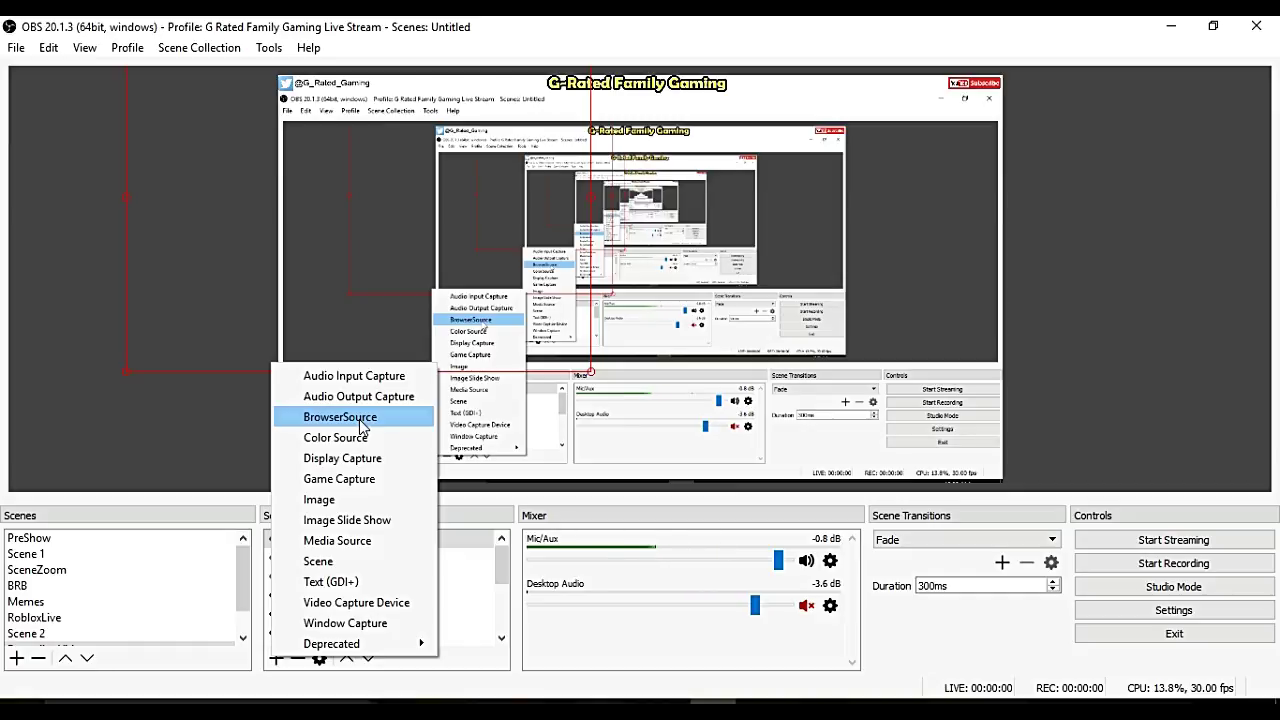
{"action": "key", "text": "Escape"}
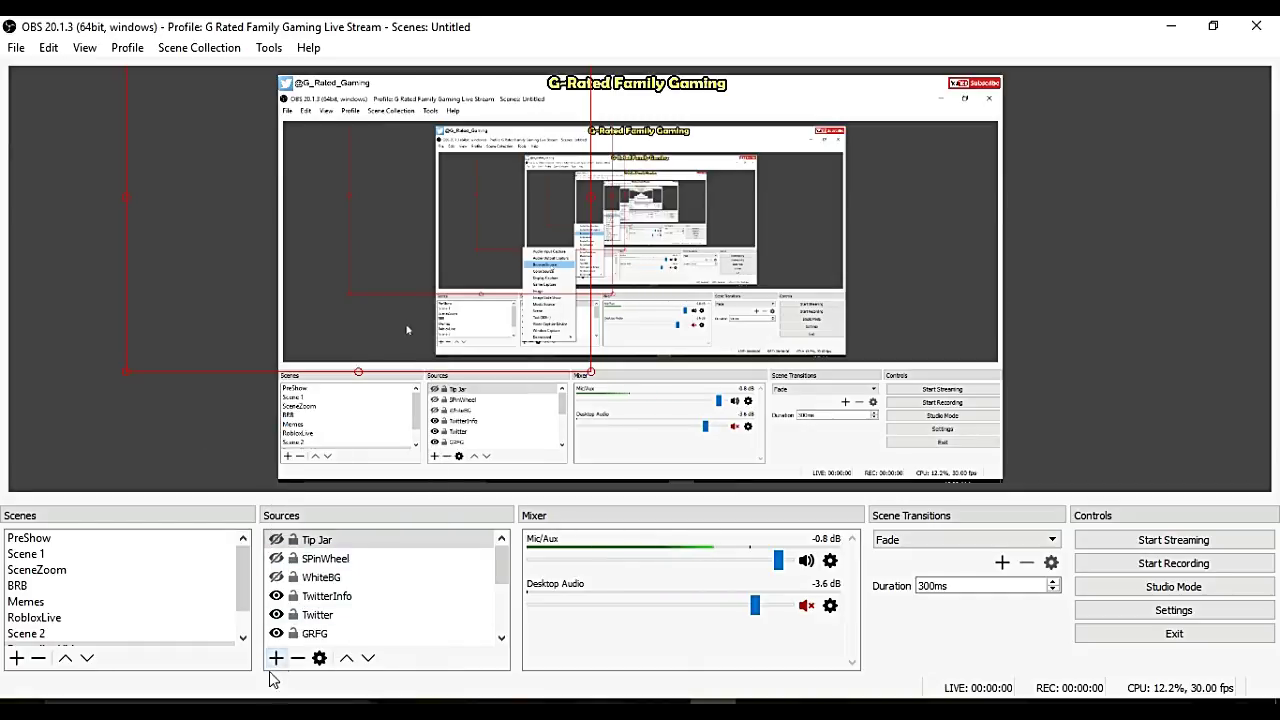
Step: Create a new browser source named 'Game Chat'
{"action": "left_click", "coordinate": [277, 662]}
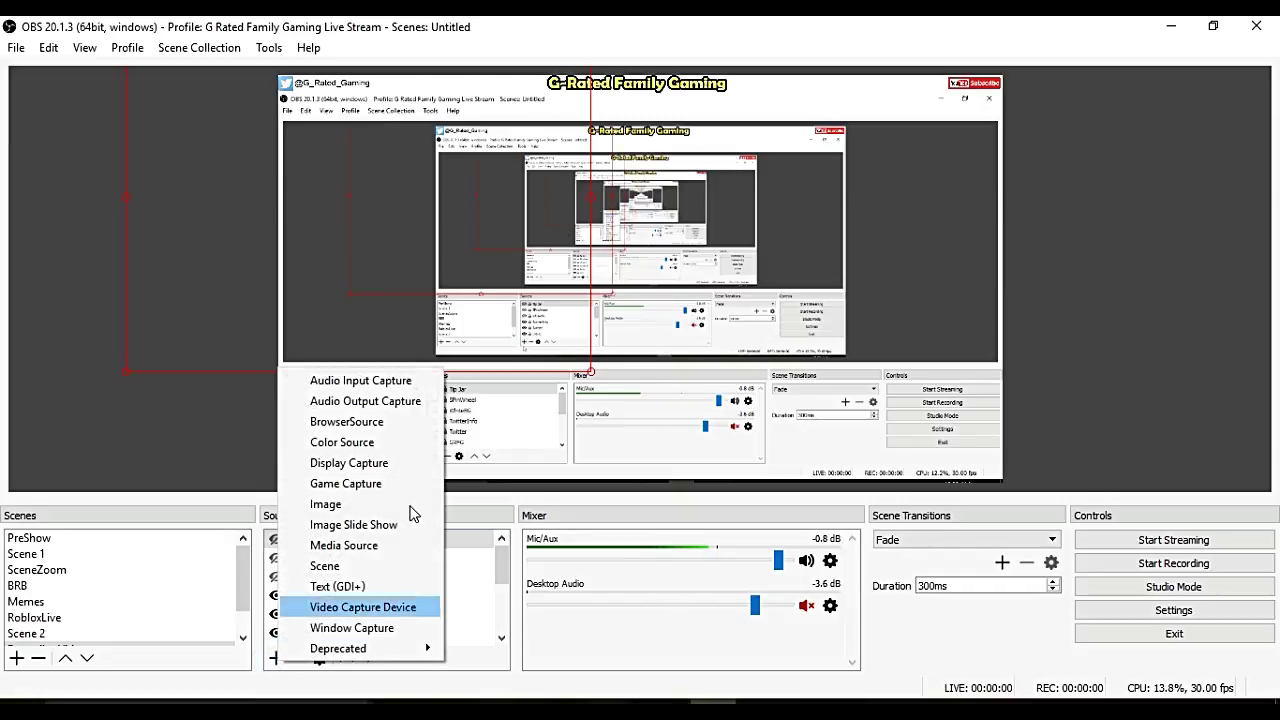
{"action": "left_click", "coordinate": [370, 423]}
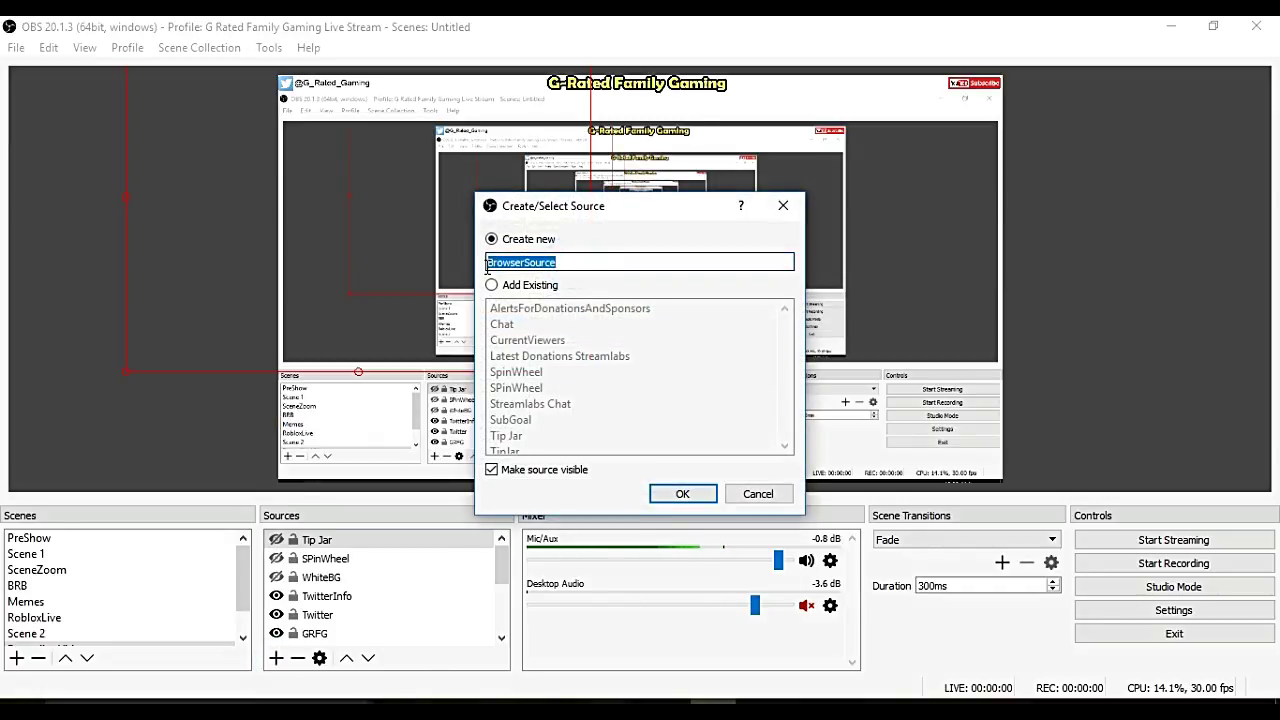
{"action": "type", "text": "Game Chat"}
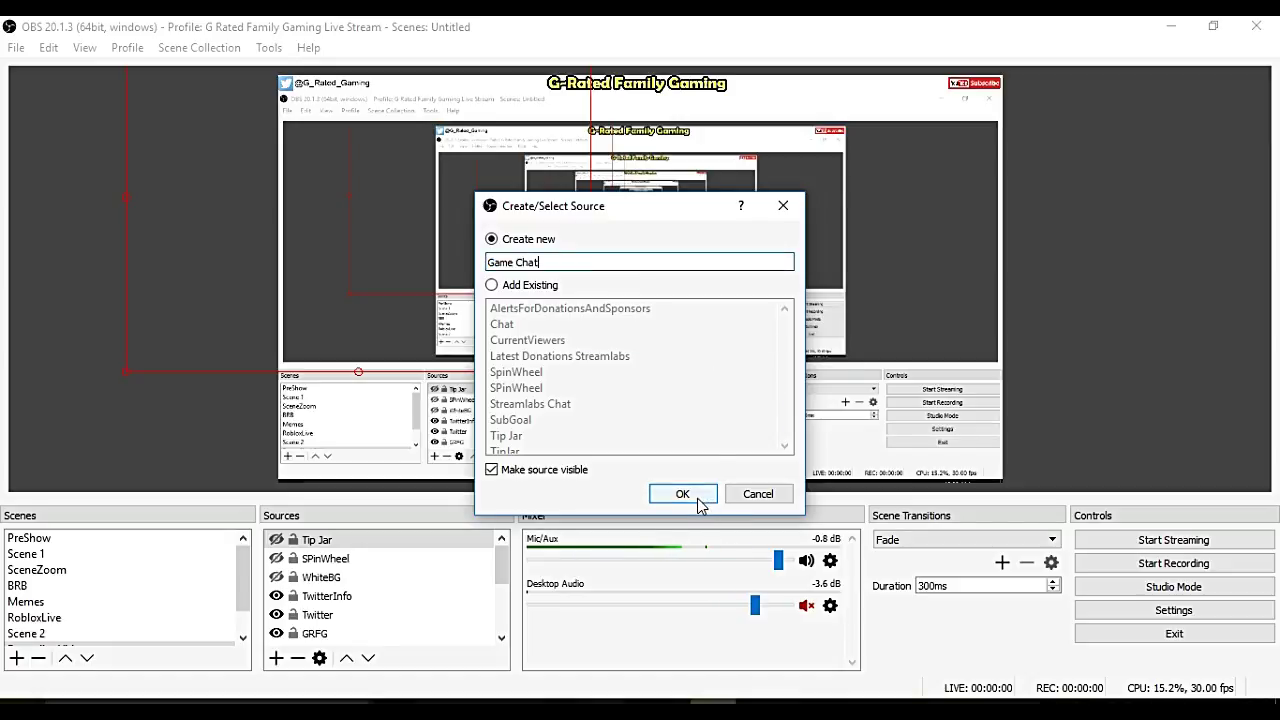
{"action": "left_click", "coordinate": [682, 494]}
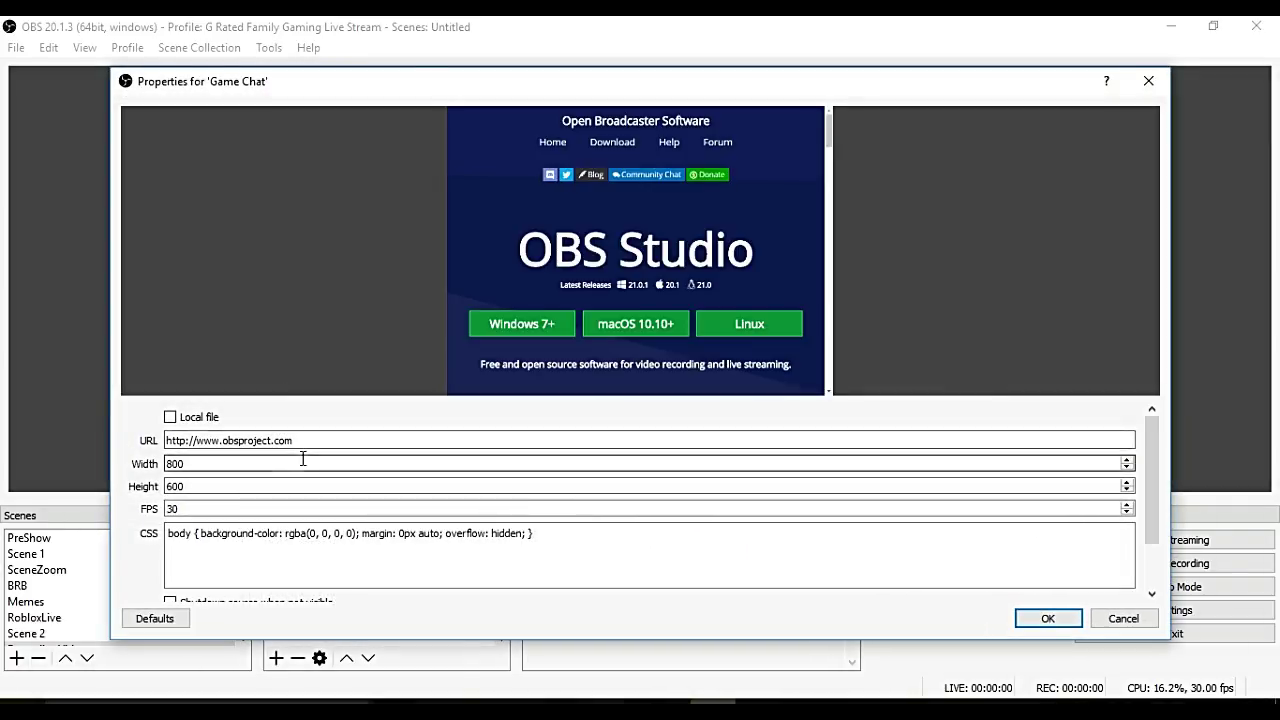
Step: Replace the source URL with the Streamlabs chat widget URL and set size 500×550
{"action": "left_click_drag", "start_coordinate": [326, 440], "coordinate": [95, 444]}
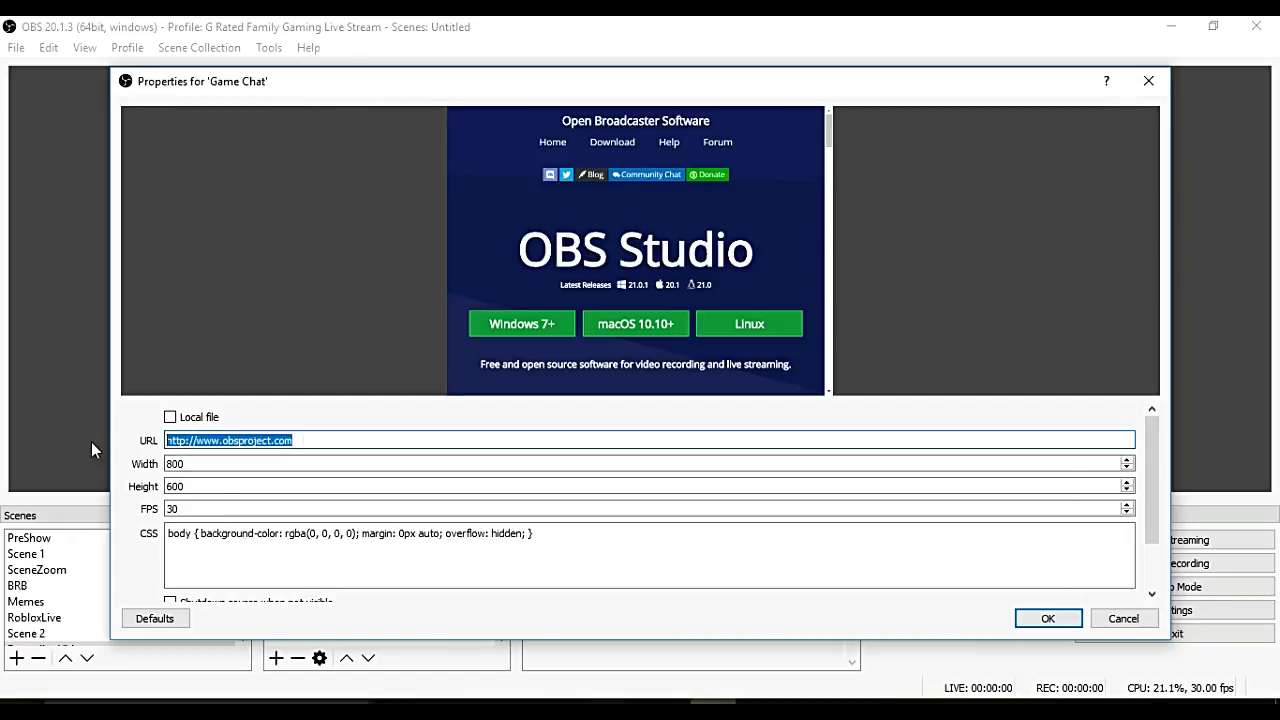
{"action": "key", "text": "BackSpace"}
{"action": "key", "text": "ctrl+v"}
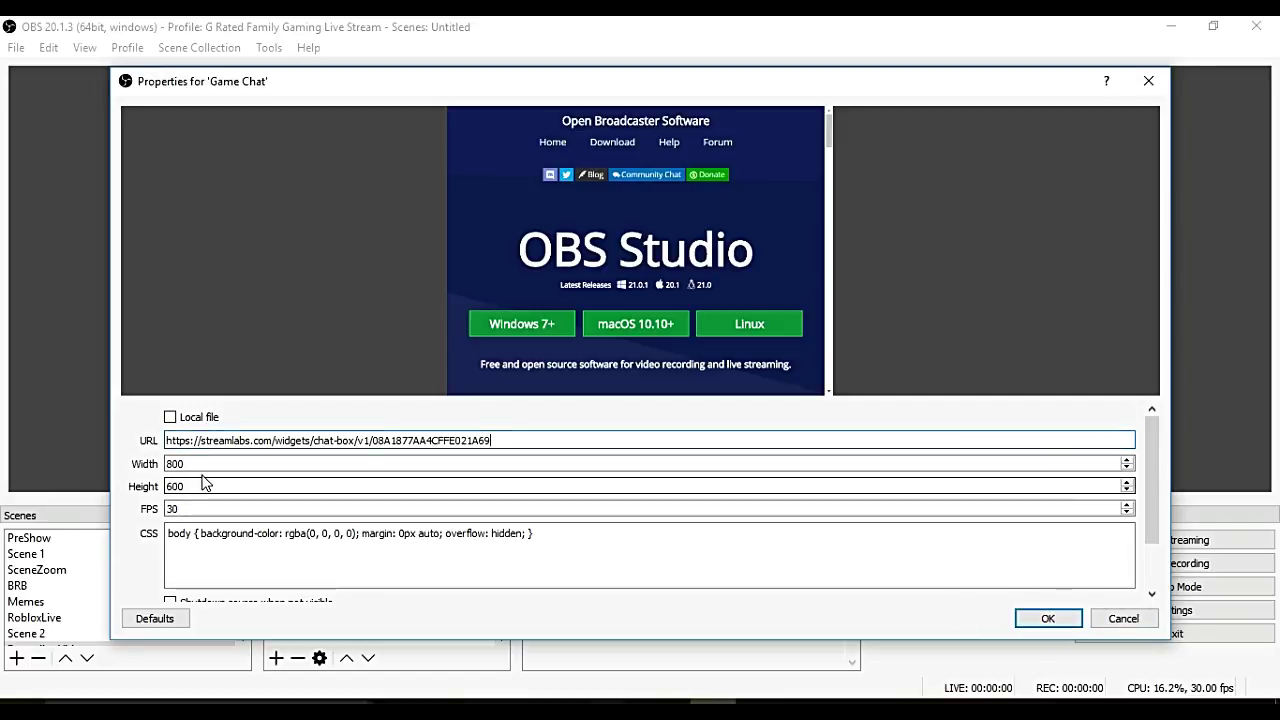
{"action": "left_click_drag", "start_coordinate": [200, 463], "coordinate": [150, 462]}
{"action": "type", "text": "500"}
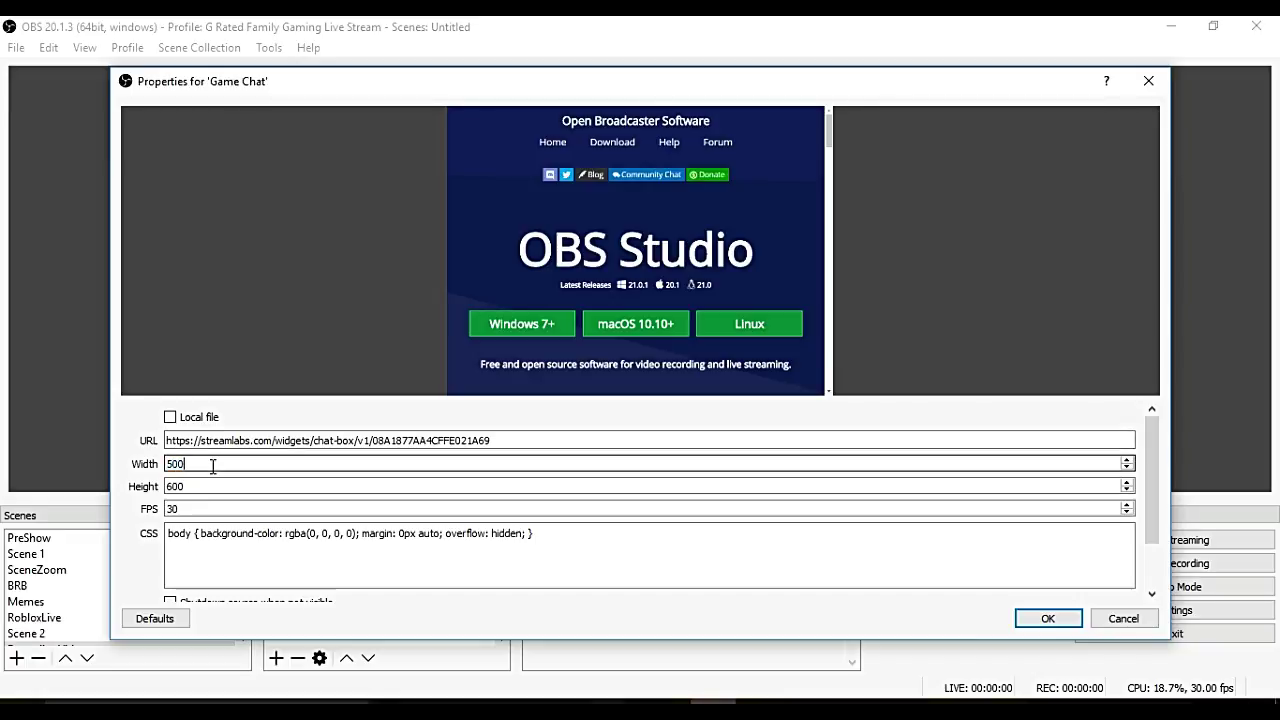
{"action": "left_click_drag", "start_coordinate": [205, 486], "coordinate": [153, 490]}
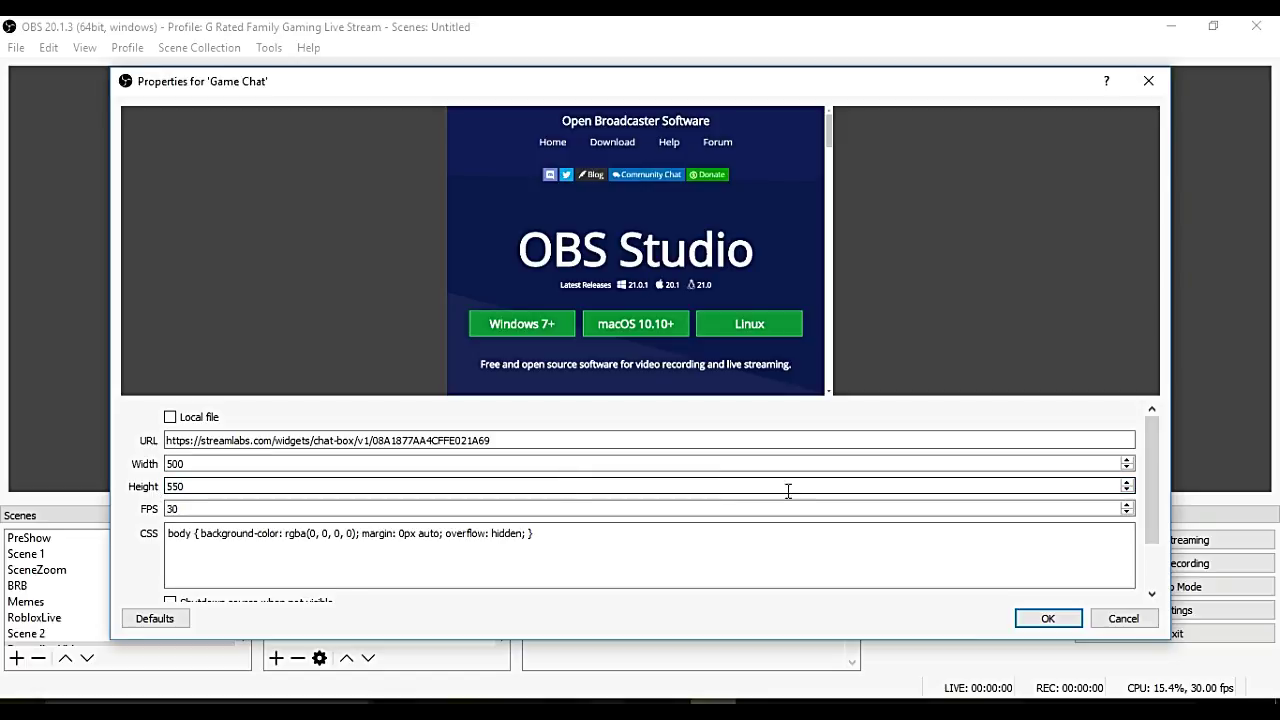
{"action": "left_click", "coordinate": [1068, 618]}
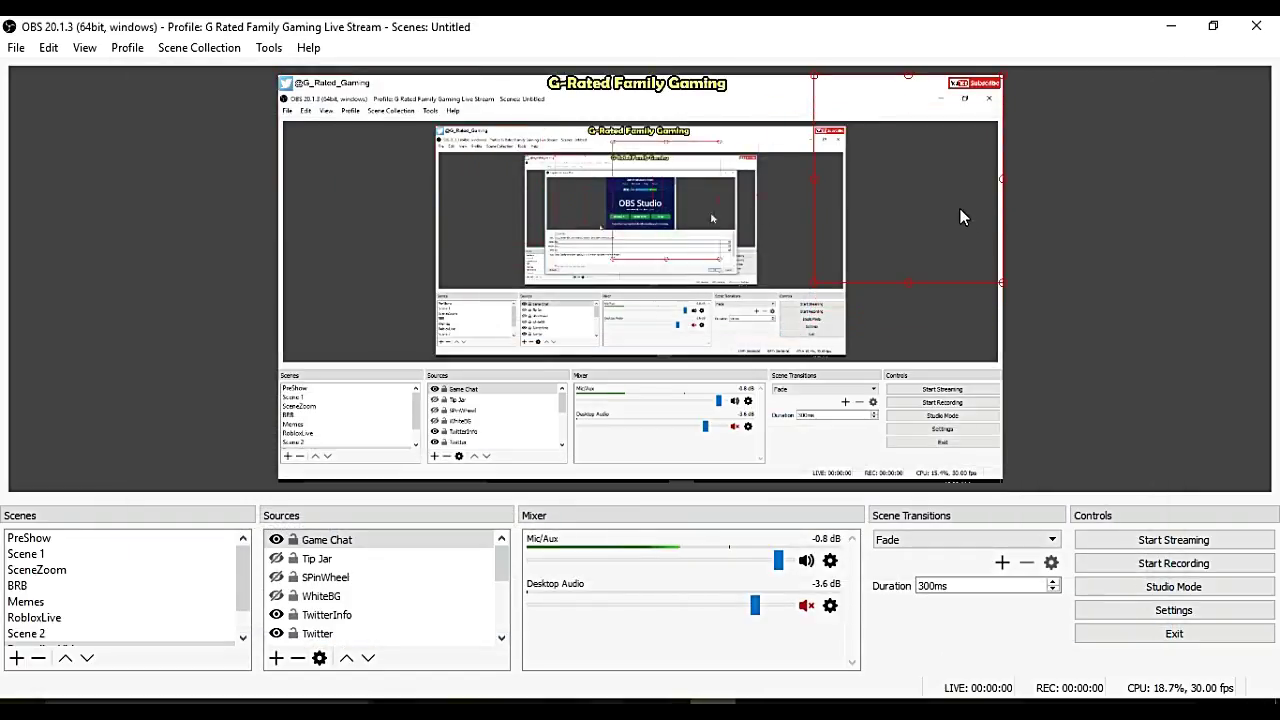
Step: Shrink the Game Chat box and move it into the upper-right of the preview
{"action": "left_click_drag", "start_coordinate": [815, 285], "coordinate": [800, 345]}
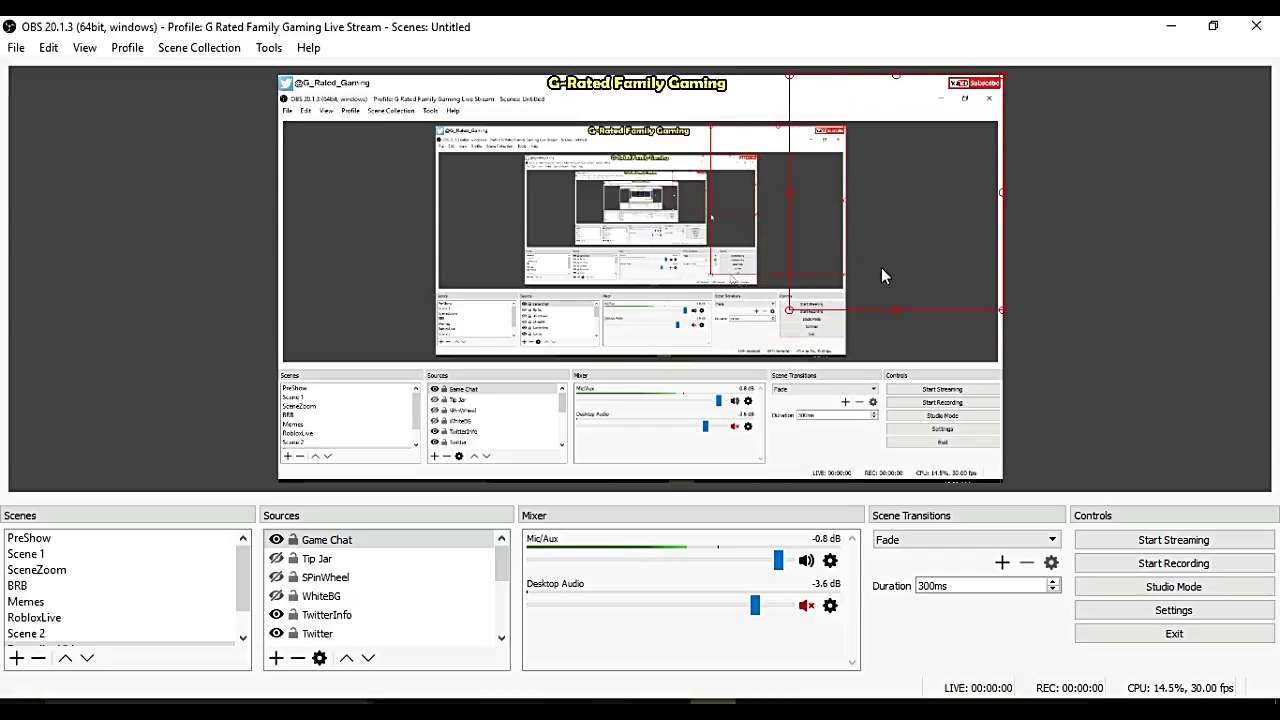
{"action": "left_click_drag", "start_coordinate": [882, 267], "coordinate": [875, 325]}
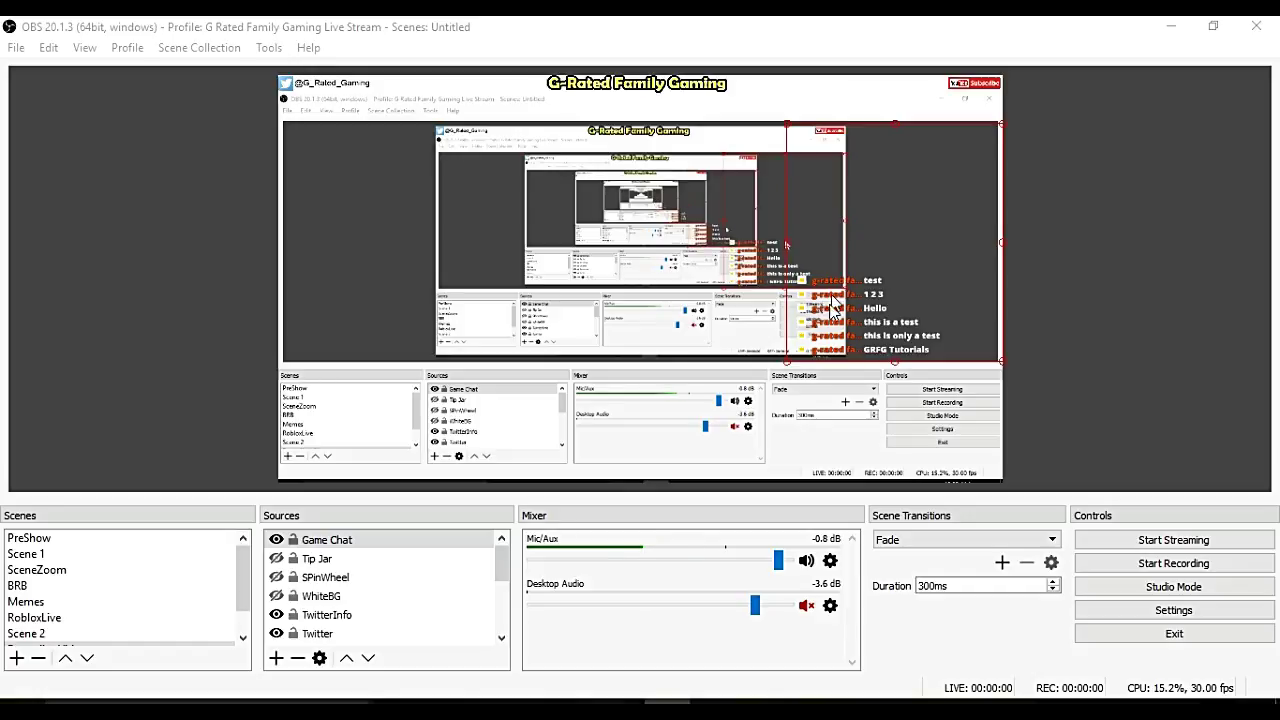
{"action": "left_click_drag", "start_coordinate": [881, 243], "coordinate": [928, 229]}
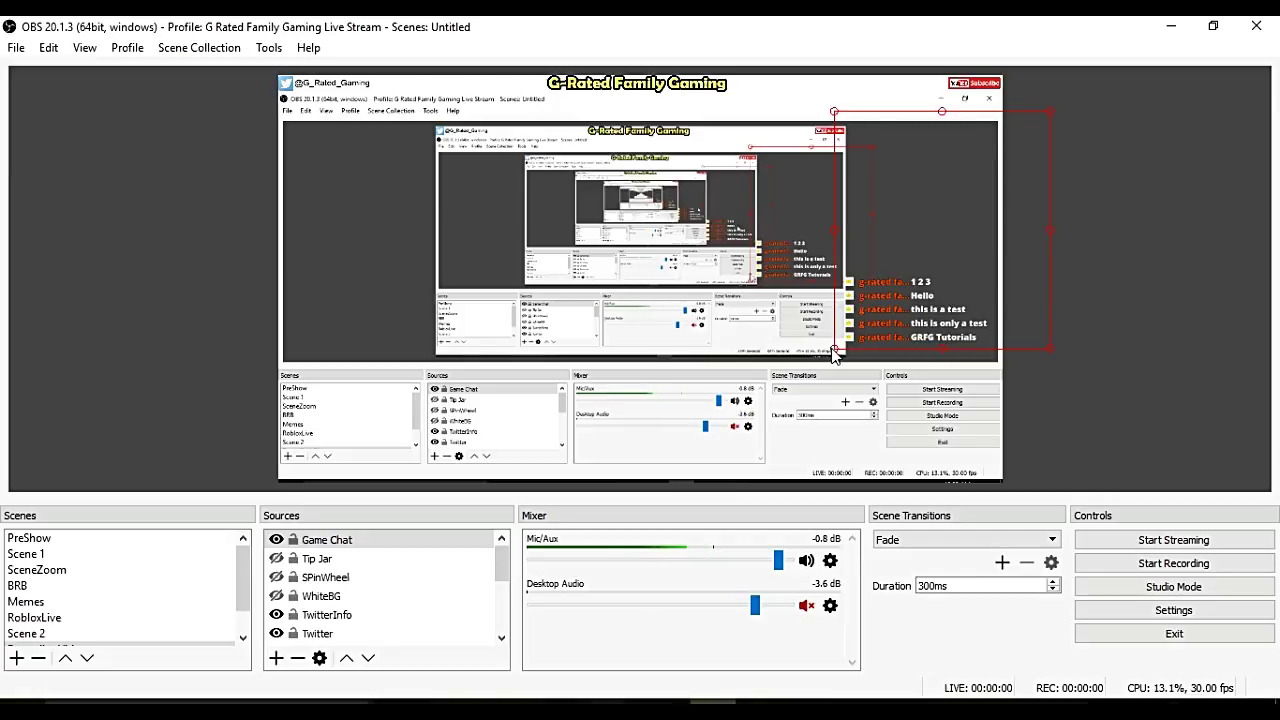
{"action": "left_click_drag", "start_coordinate": [834, 356], "coordinate": [901, 290]}
{"action": "mouse_move", "coordinate": [934, 229]}
{"action": "left_mouse_down"}
{"action": "mouse_move", "coordinate": [882, 248]}
{"action": "mouse_move", "coordinate": [897, 245]}
{"action": "left_mouse_up"}
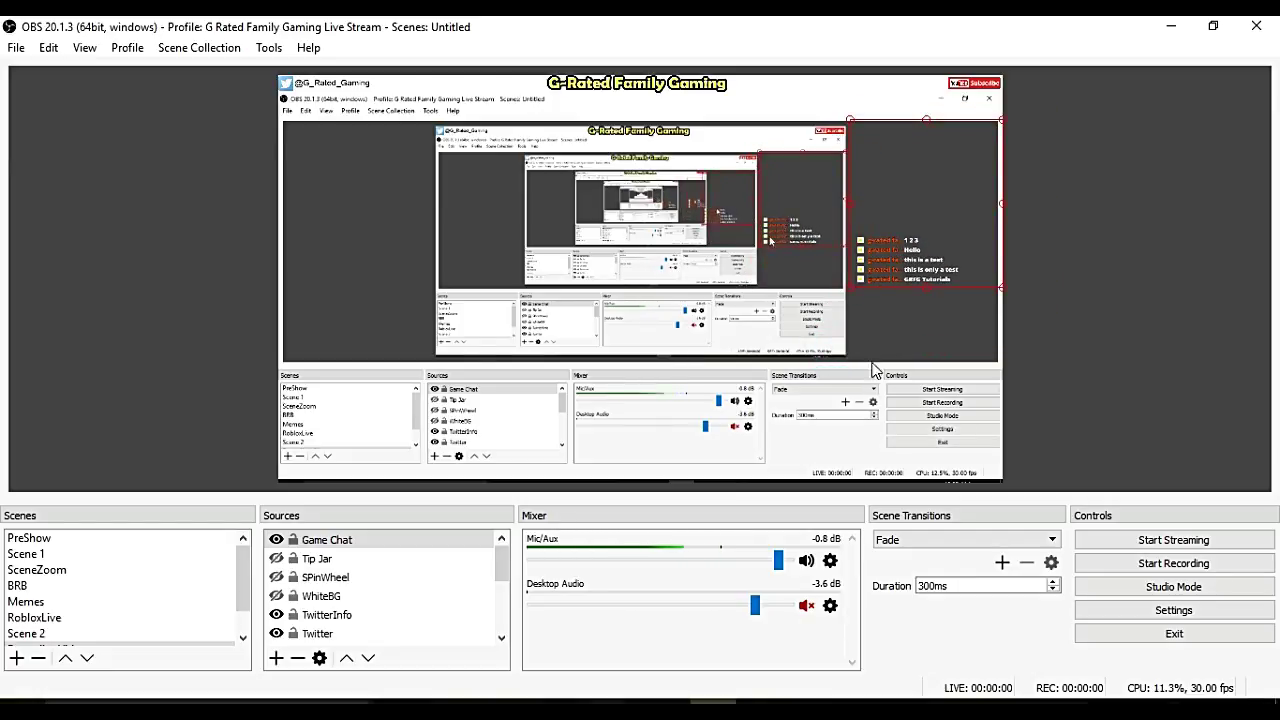